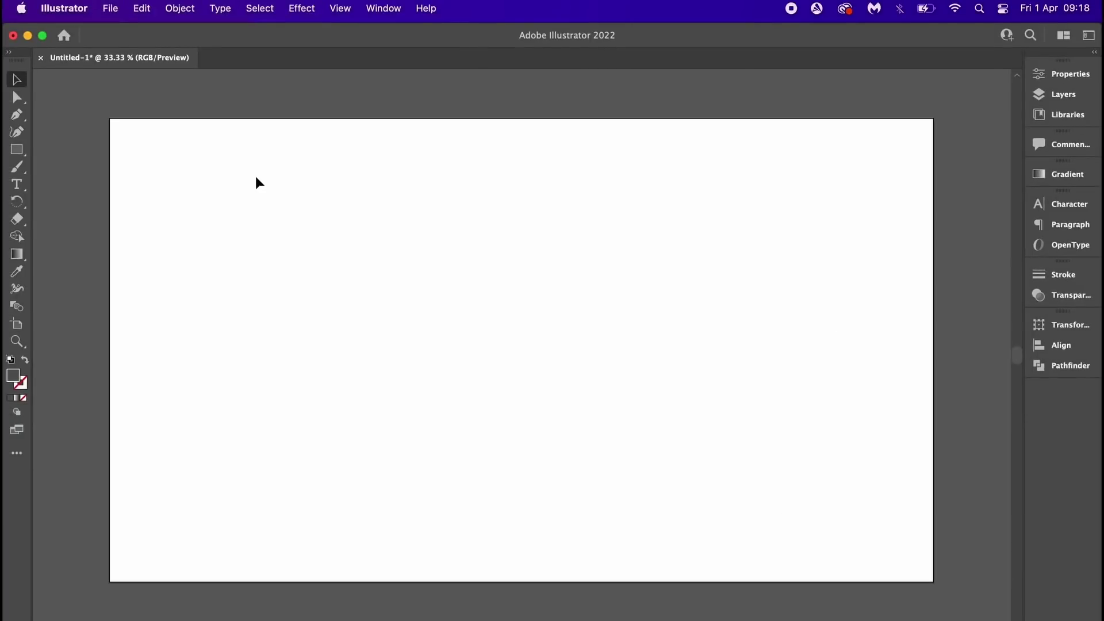
# Show the rulers, draw a large dark grey circle on the artboard, and zoom in on it
pyautogui.press('super+r')
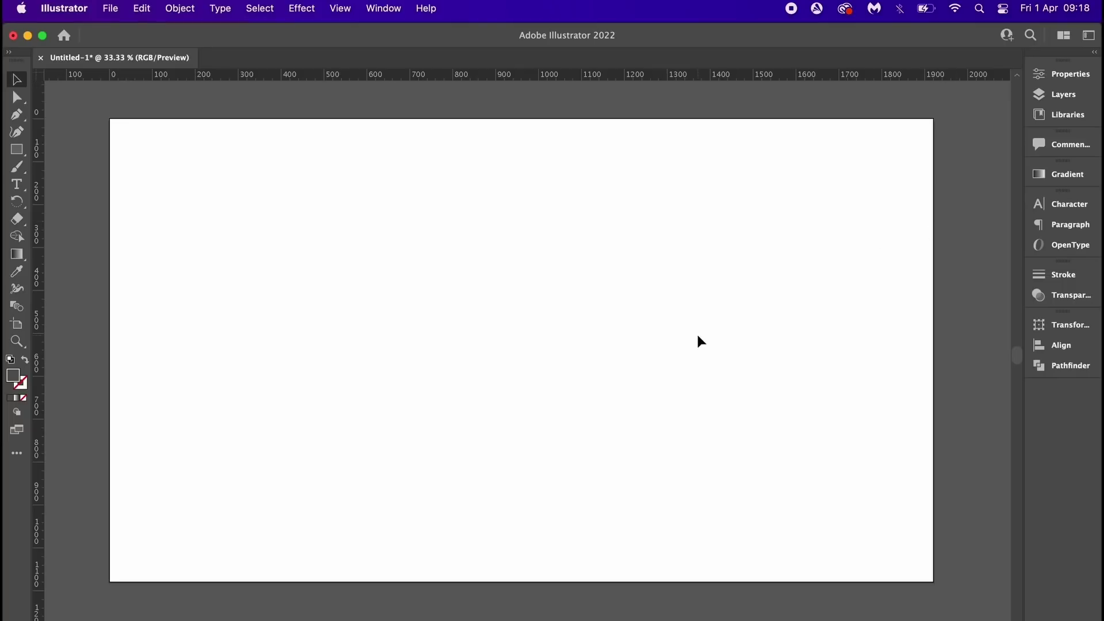
pyautogui.press('super+equal')
pyautogui.press('super+equal')
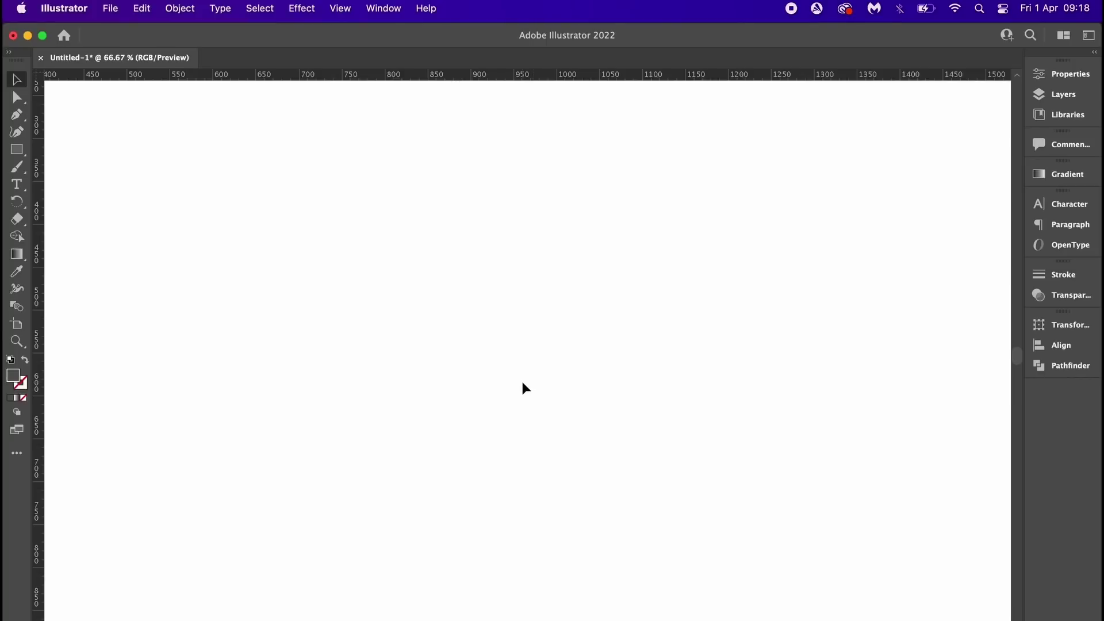
pyautogui.press('l')
pyautogui.moveTo(392, 218); pyautogui.dragTo(623, 476)
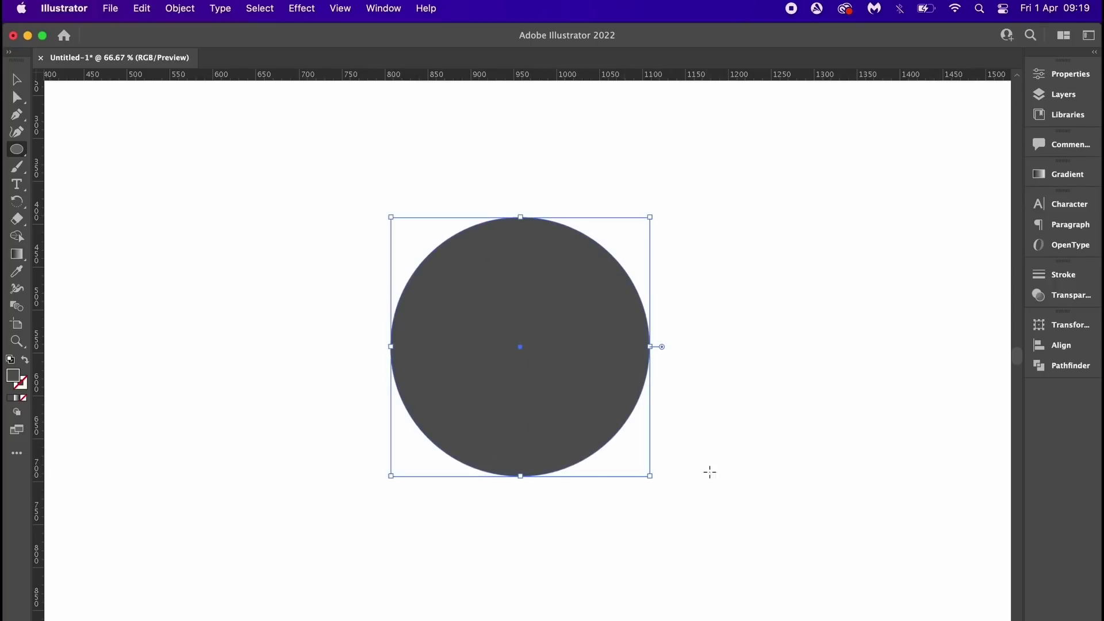
pyautogui.press('v')
pyautogui.click(730, 471)
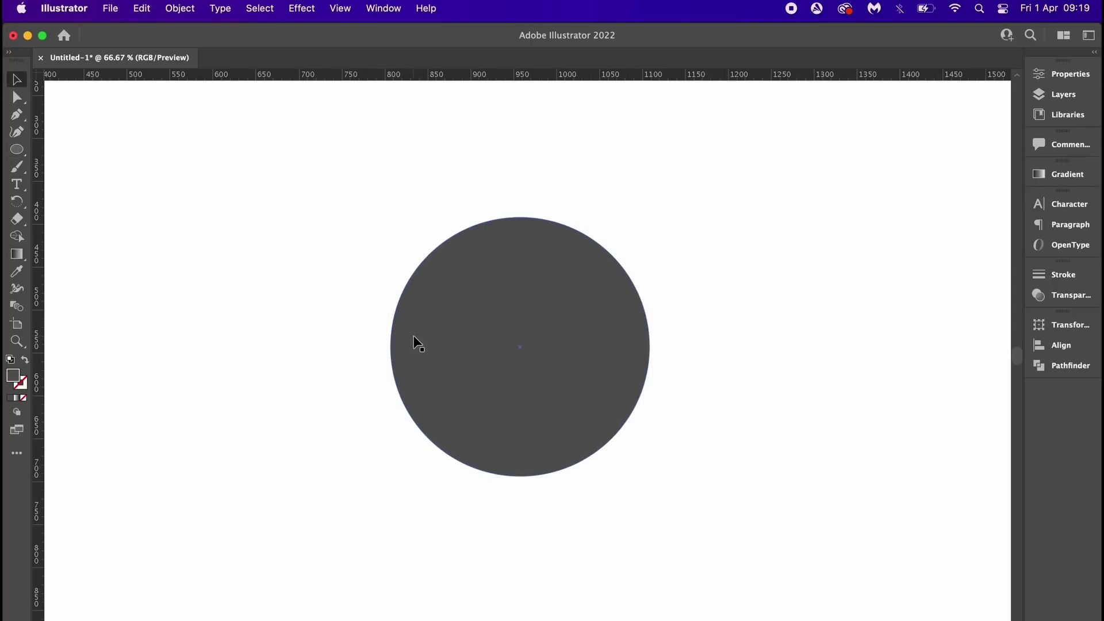
pyautogui.press('super+1')
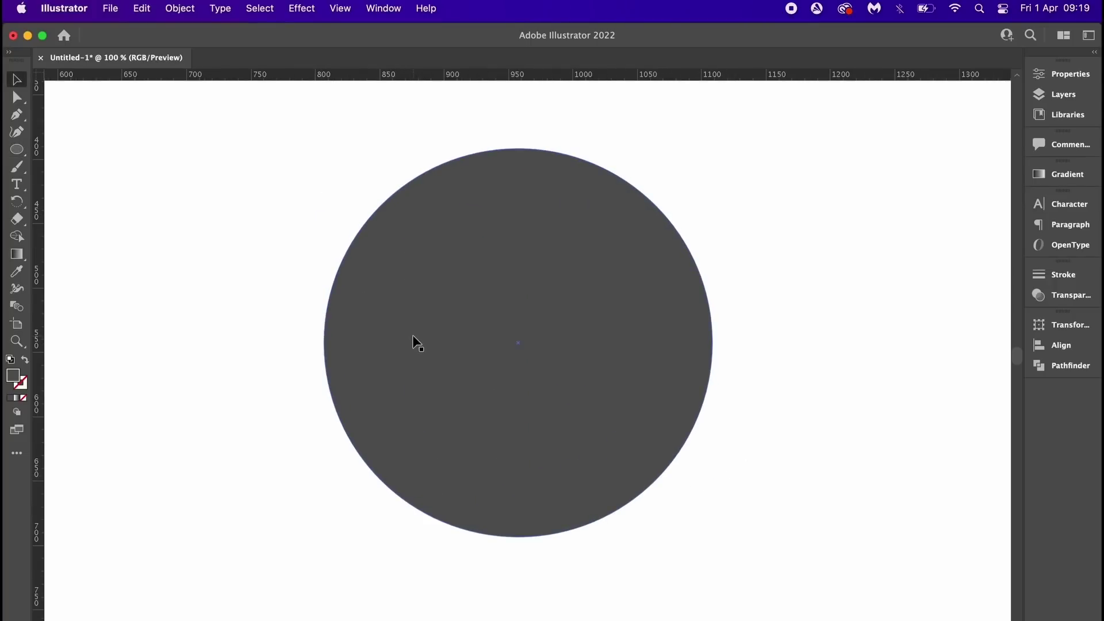
pyautogui.press('super+equal')
pyautogui.scroll(2, 416, 323)
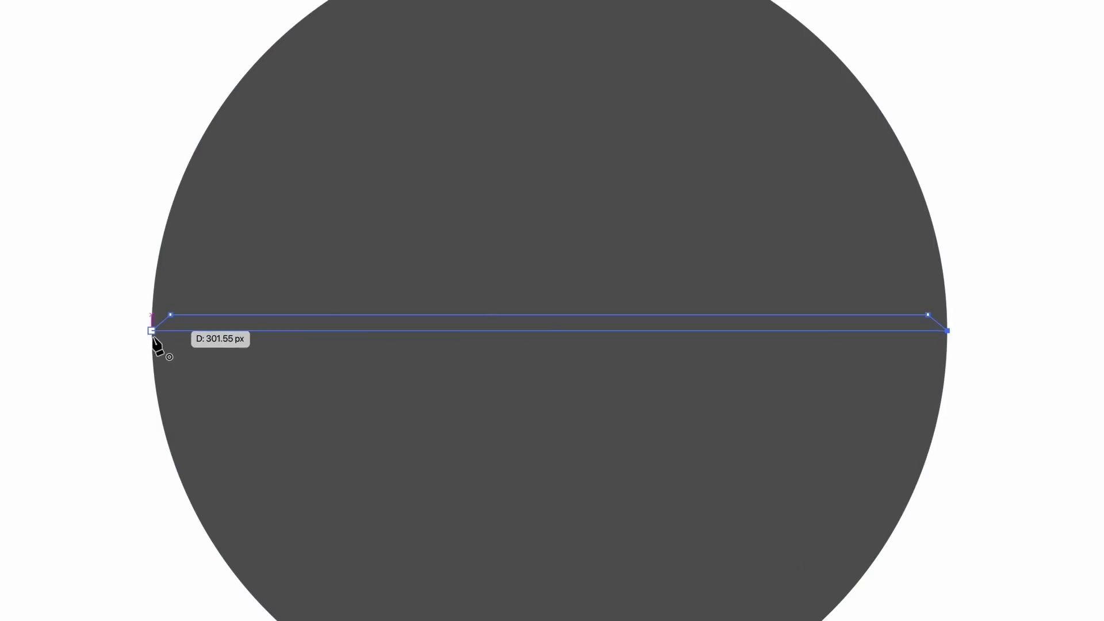
# Close the pointed sliver path back on its starting anchor across the circle's middle
pyautogui.click(151, 331)
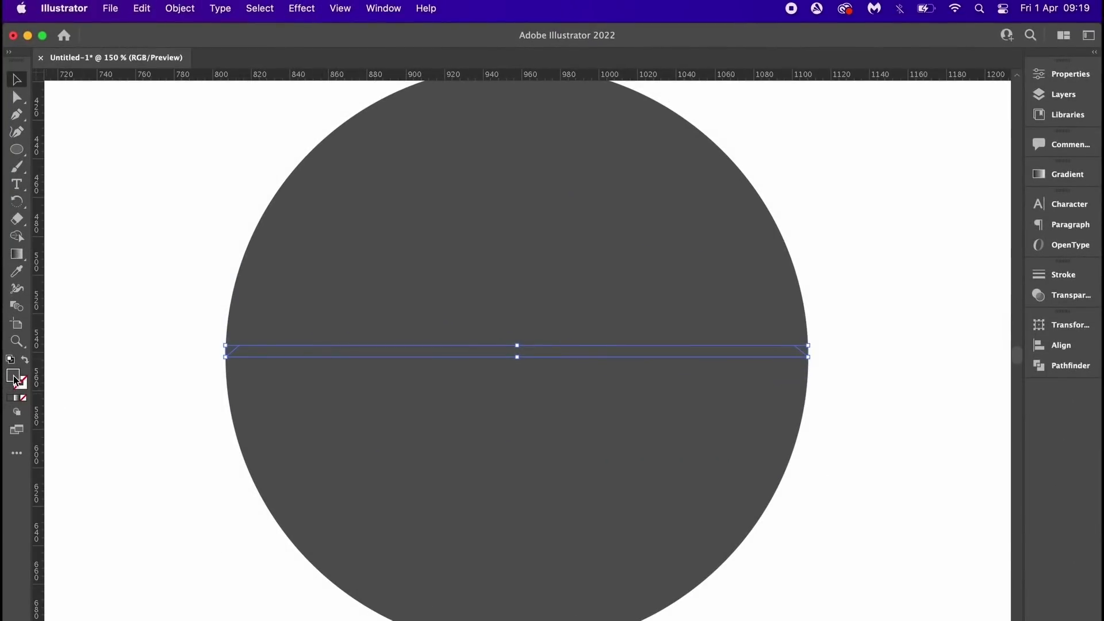
# Set the sliver's fill to near-black
pyautogui.doubleClick(15, 376)
pyautogui.moveTo(648, 584); pyautogui.dragTo(594, 593)
pyautogui.press('Return')
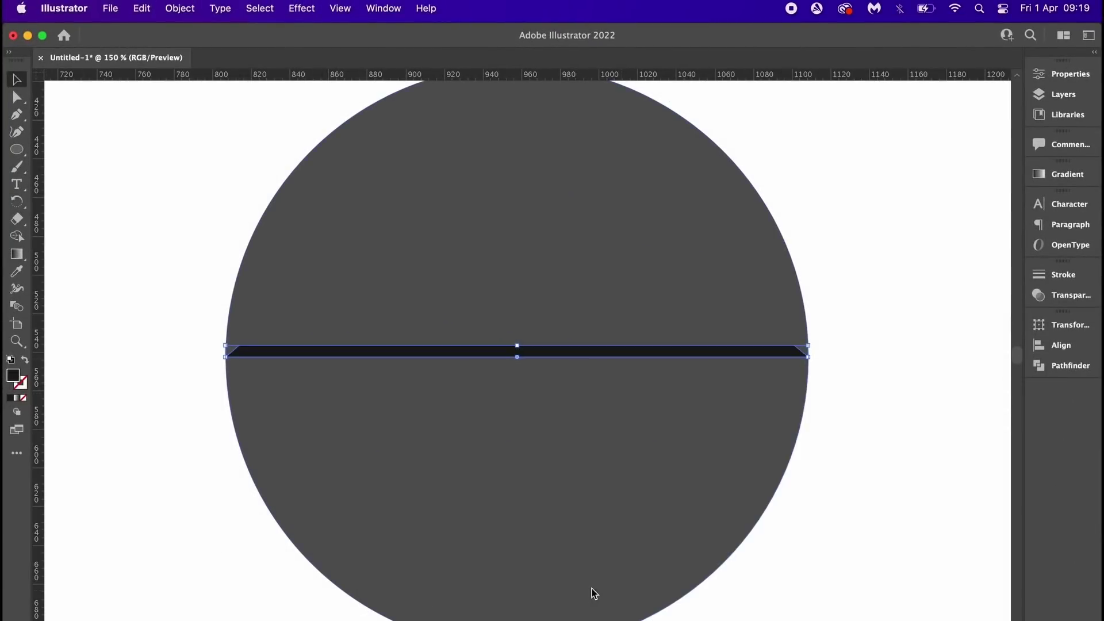
# Rotate the sliver 180° and place a copy just below to thicken the groove bar
pyautogui.click(864, 403)
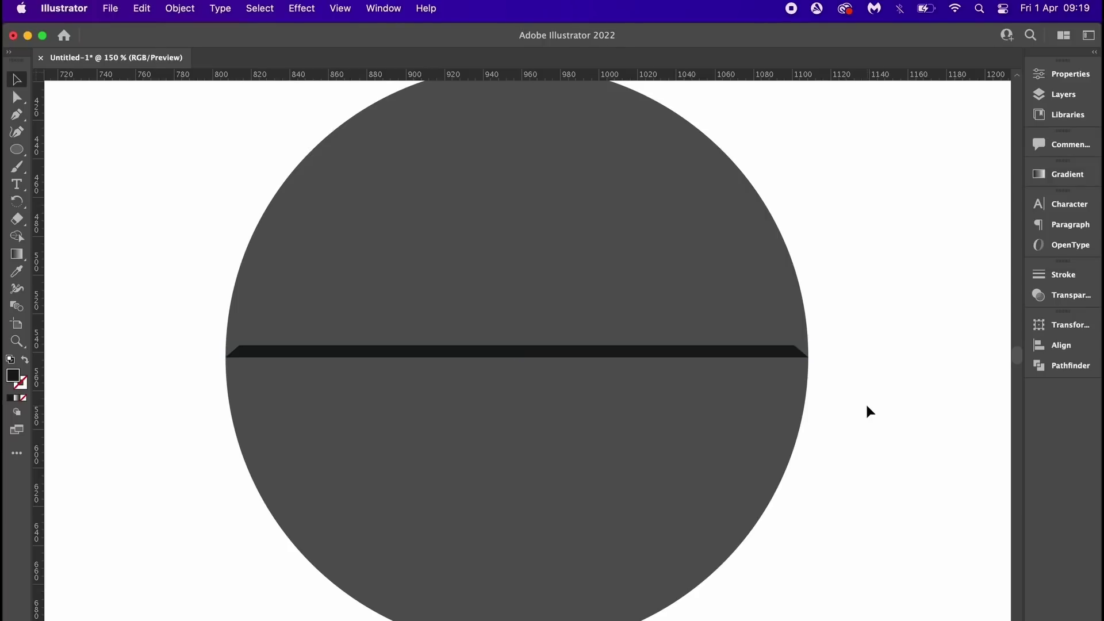
pyautogui.click(730, 357)
pyautogui.press('v')
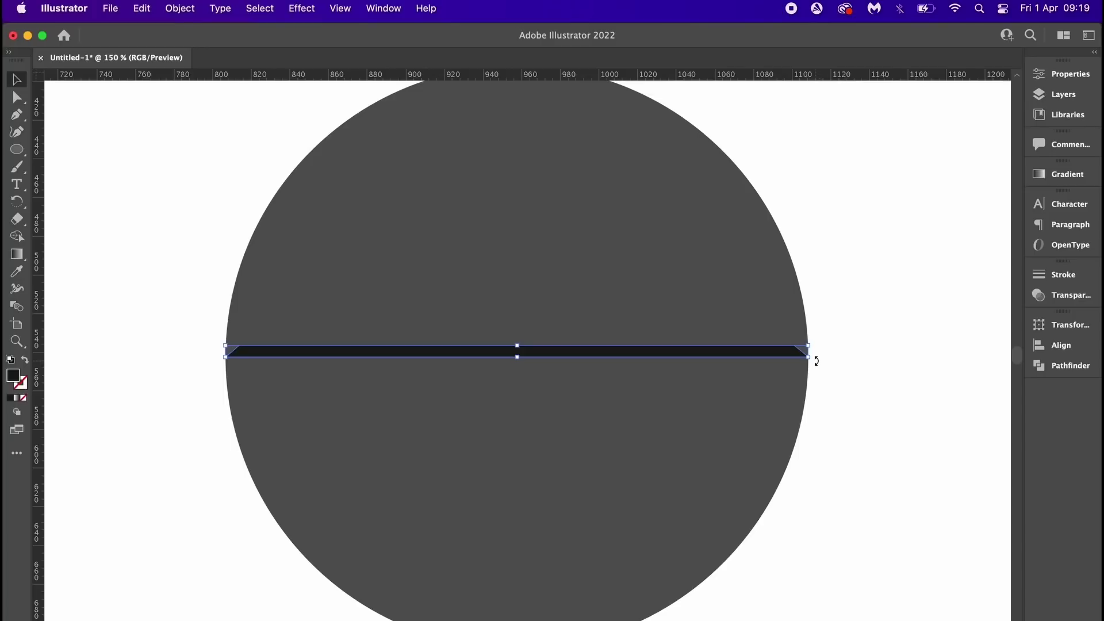
pyautogui.moveTo(816, 360); pyautogui.dragTo(382, 370)
pyautogui.click(822, 456)
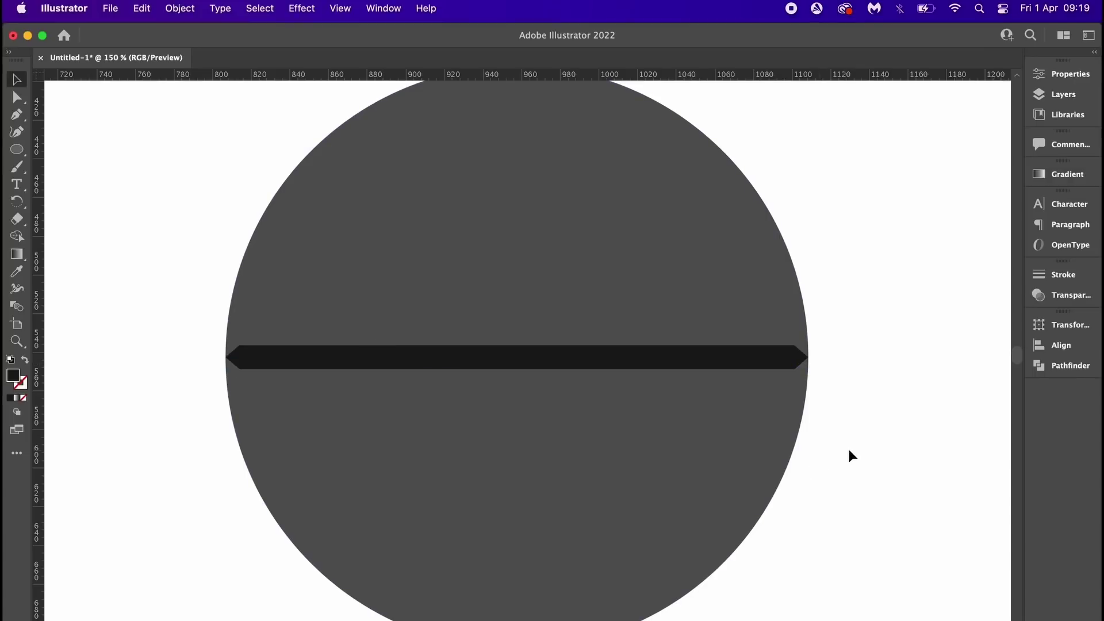
pyautogui.press('super+minus')
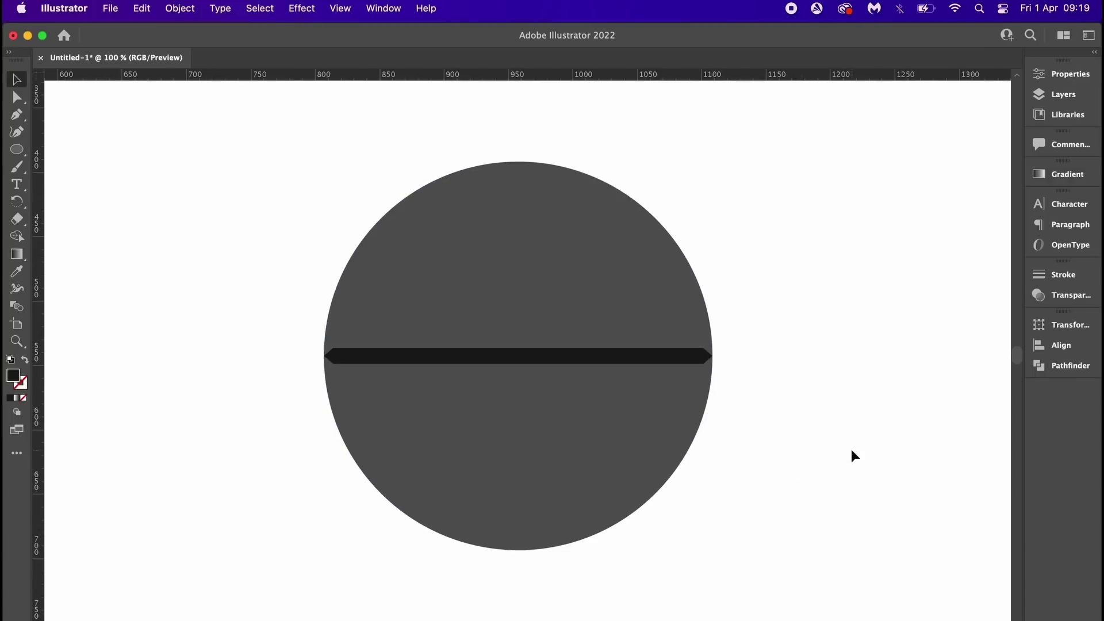
# Select the dark grey circle and black groove bar together and group them with Object > Group
pyautogui.moveTo(875, 429); pyautogui.dragTo(718, 435)
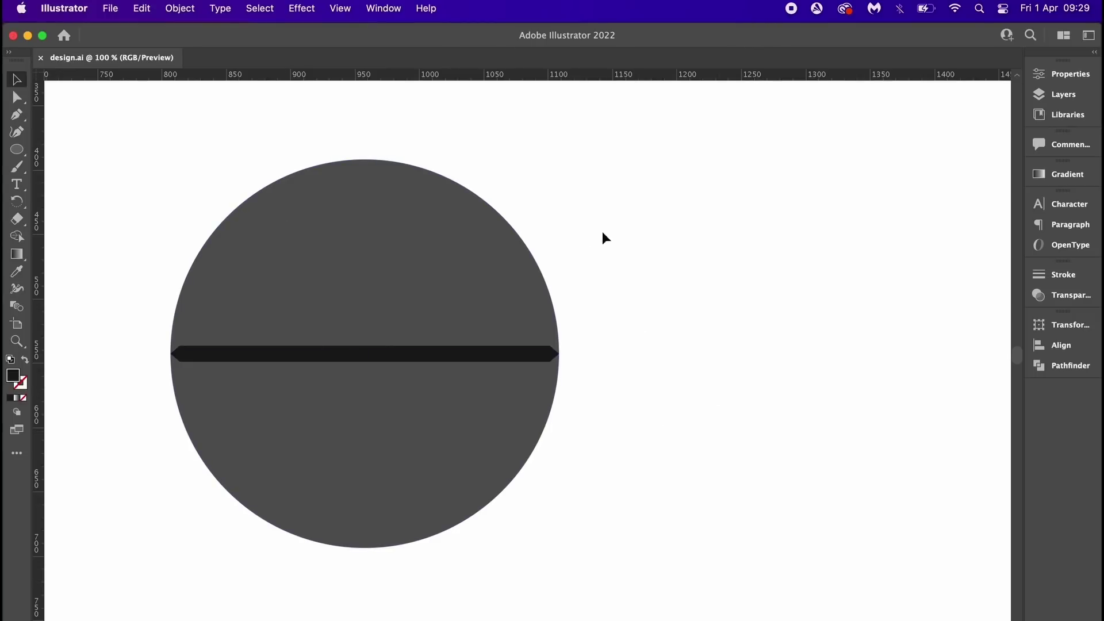
pyautogui.moveTo(651, 189); pyautogui.dragTo(325, 531)
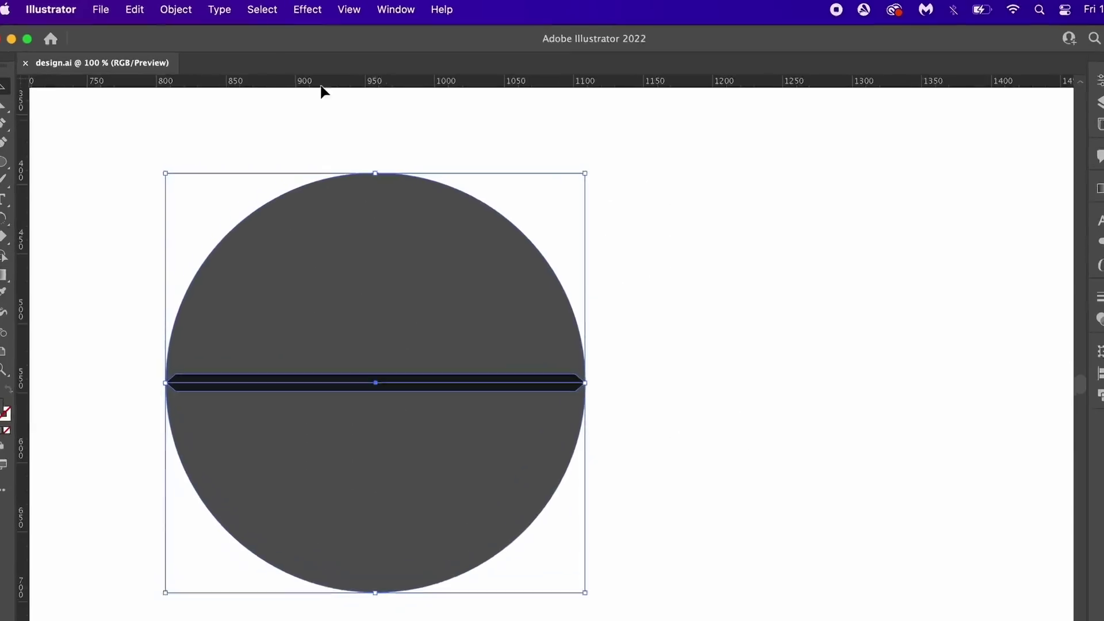
pyautogui.click(176, 10)
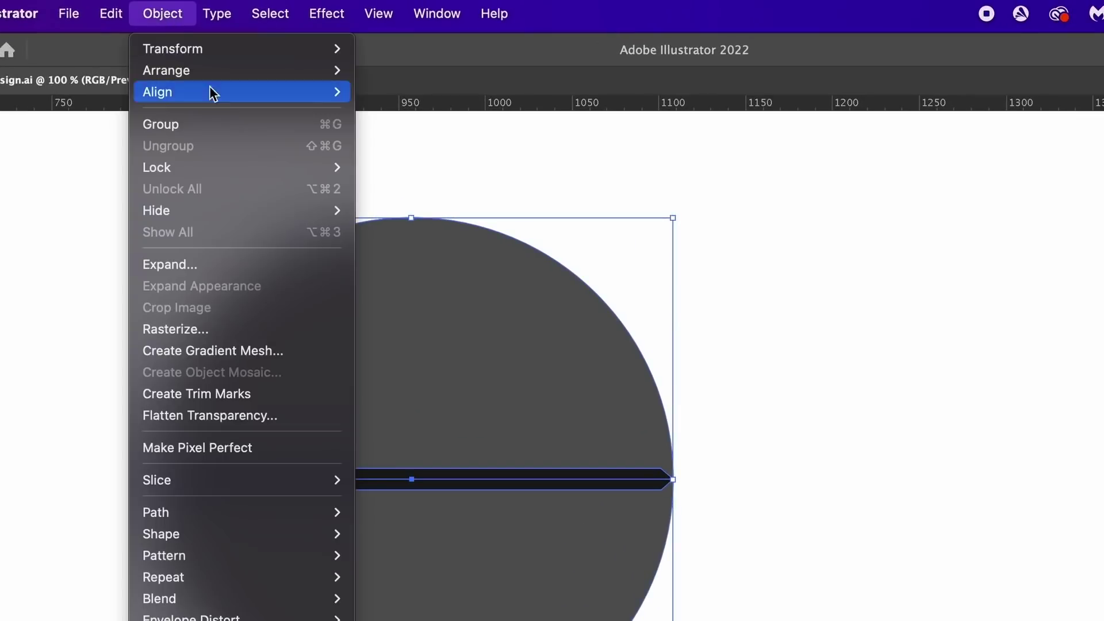
pyautogui.click(271, 124)
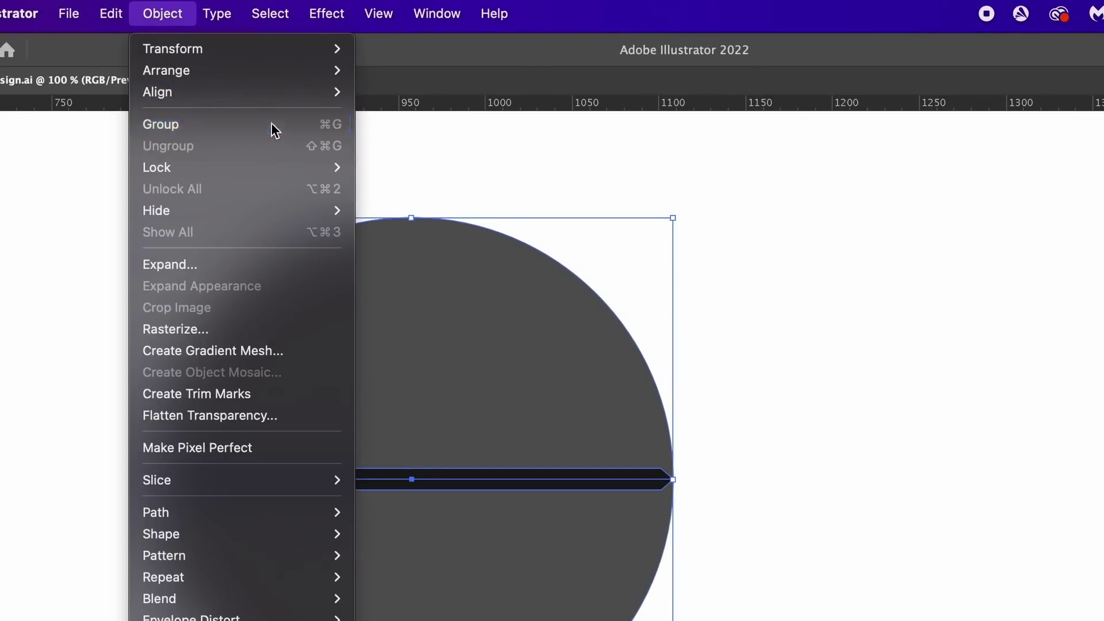
pyautogui.click(720, 263)
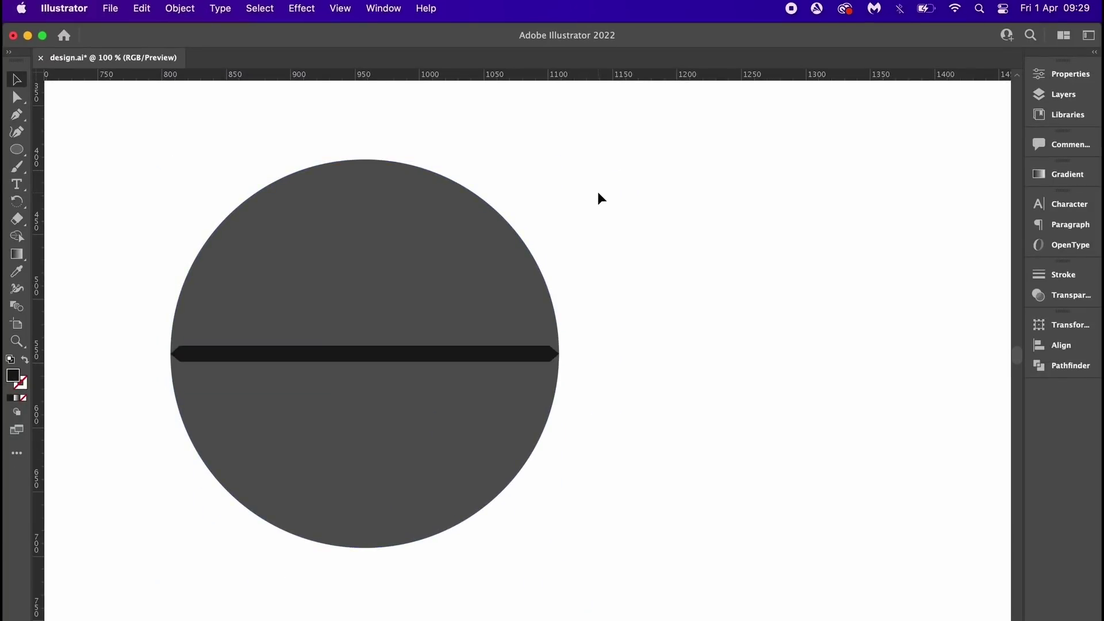
pyautogui.press('super+minus')
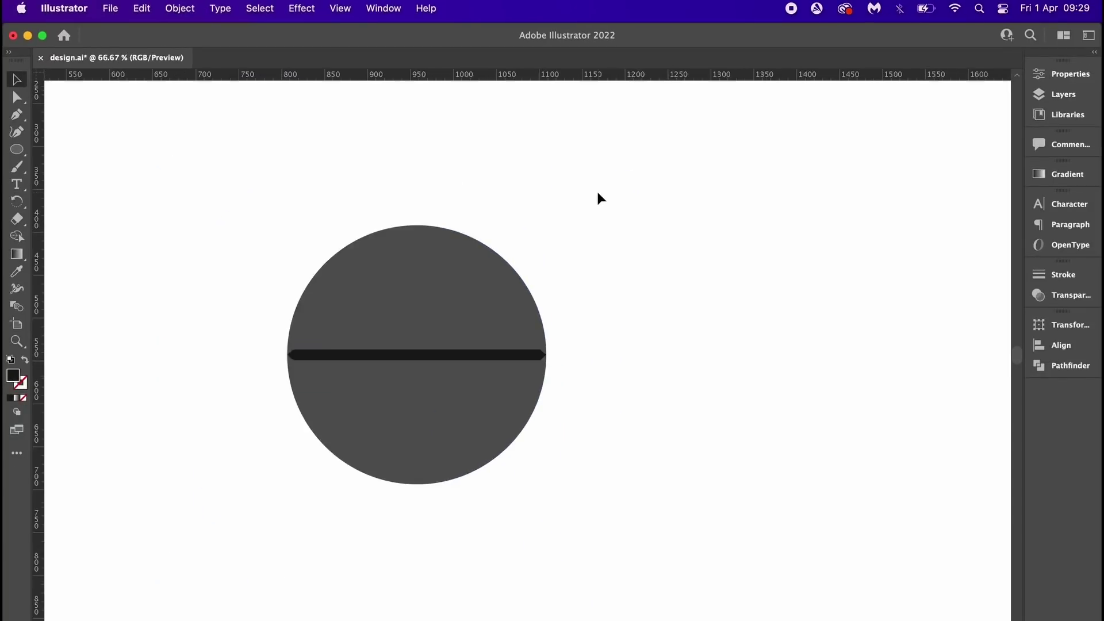
pyautogui.moveTo(616, 218); pyautogui.dragTo(502, 233)
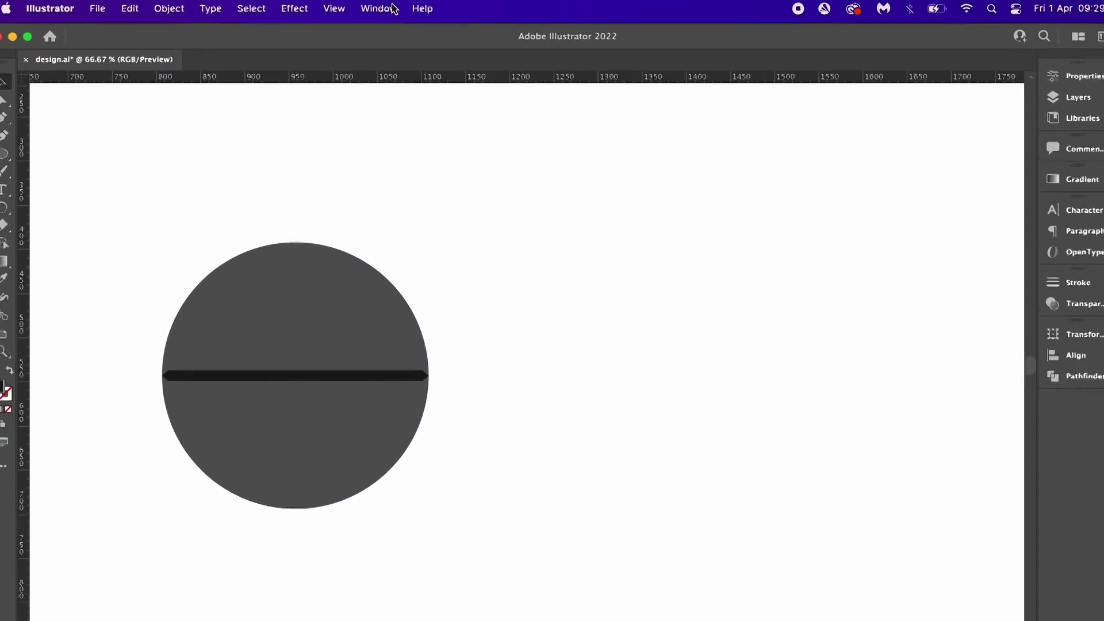
pyautogui.click(392, 8)
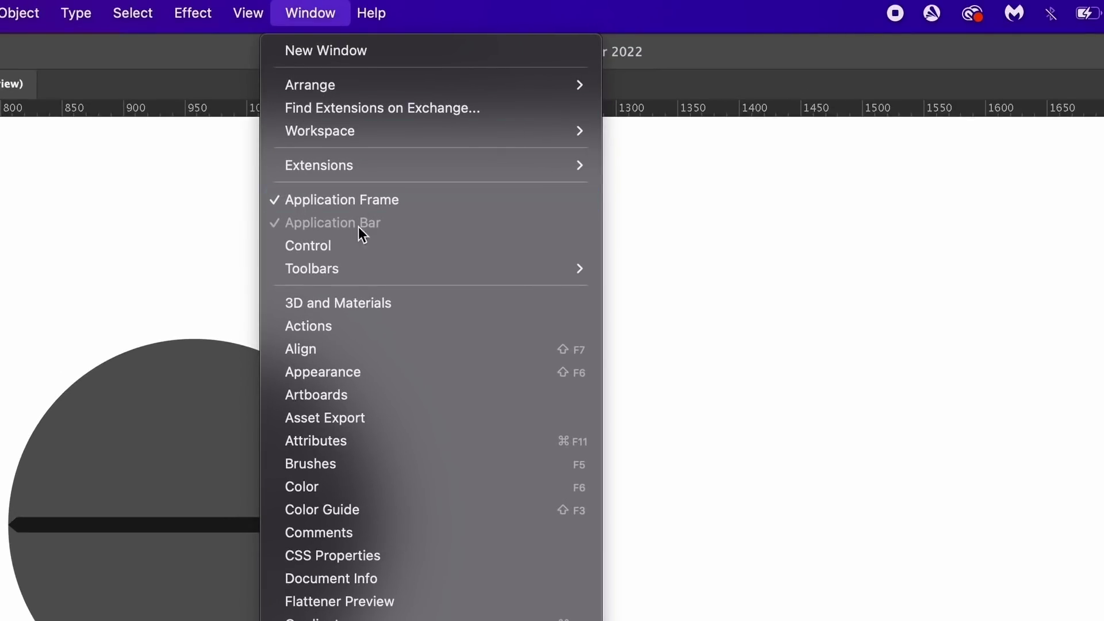
# Open the 3D and Materials panel beside the artwork and select the grouped circle
pyautogui.click(528, 305)
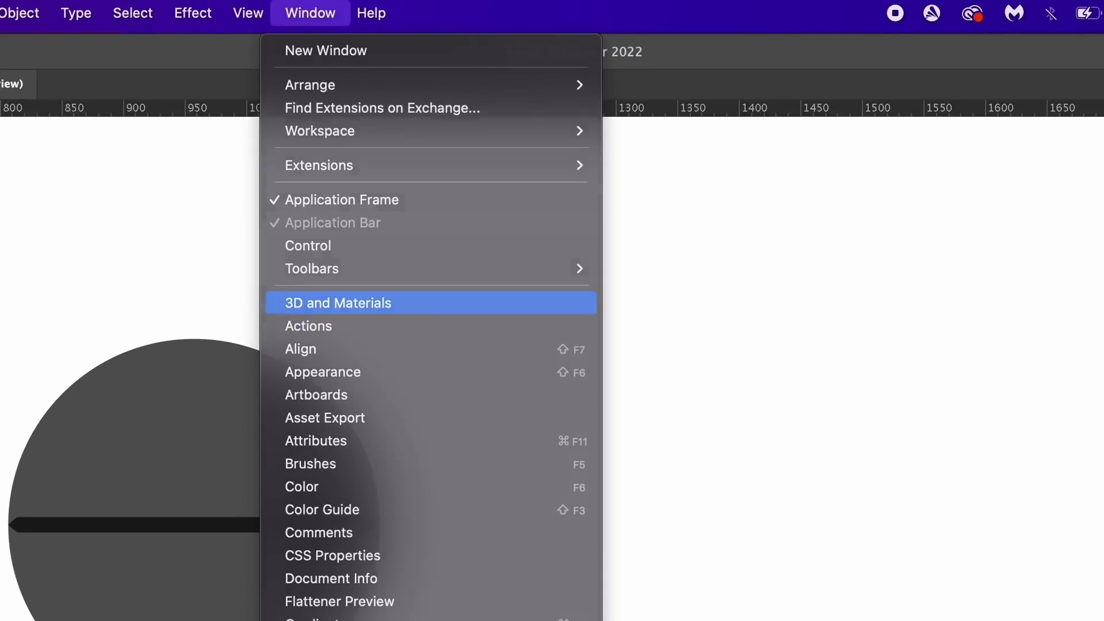
pyautogui.moveTo(958, 74); pyautogui.dragTo(749, 61)
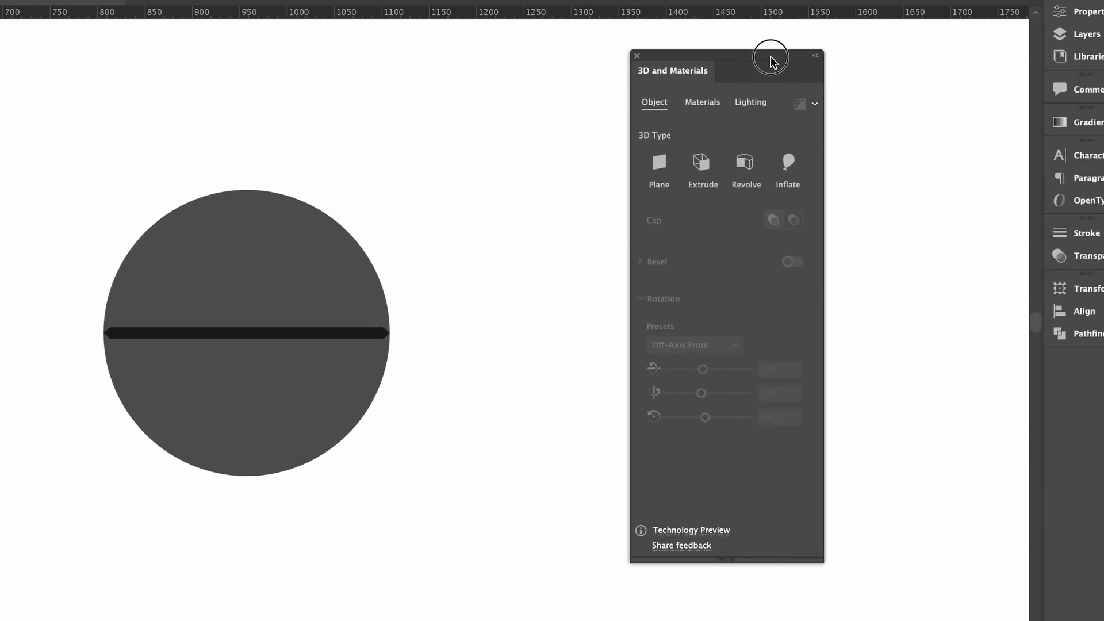
pyautogui.click(310, 424)
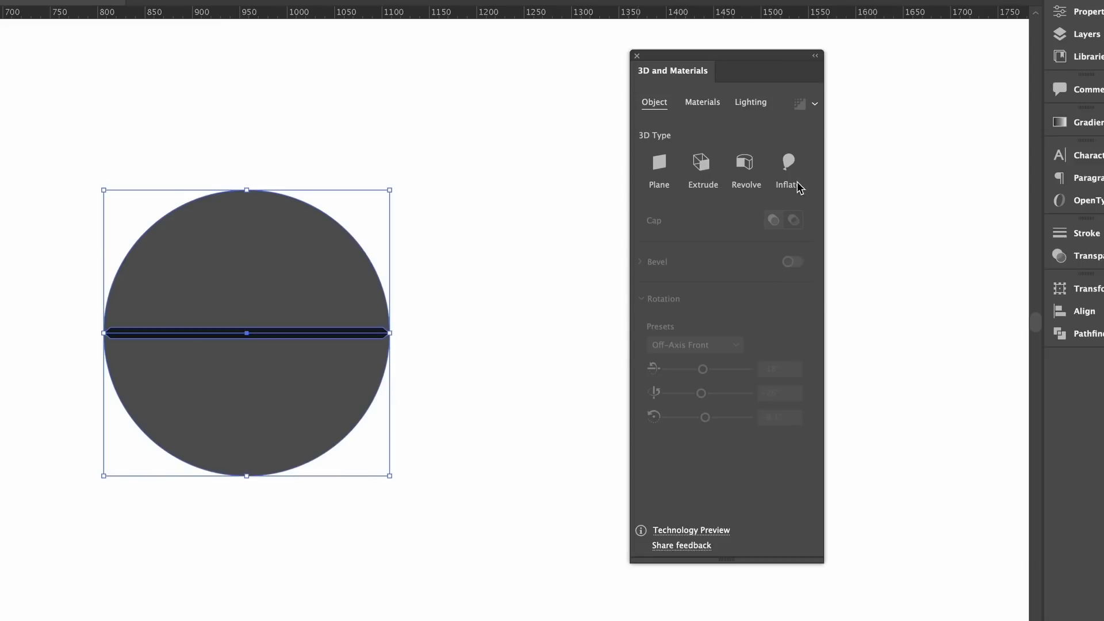
# Inflate the grouped circle into 3D using the Isometric Top rotation preset
pyautogui.click(792, 162)
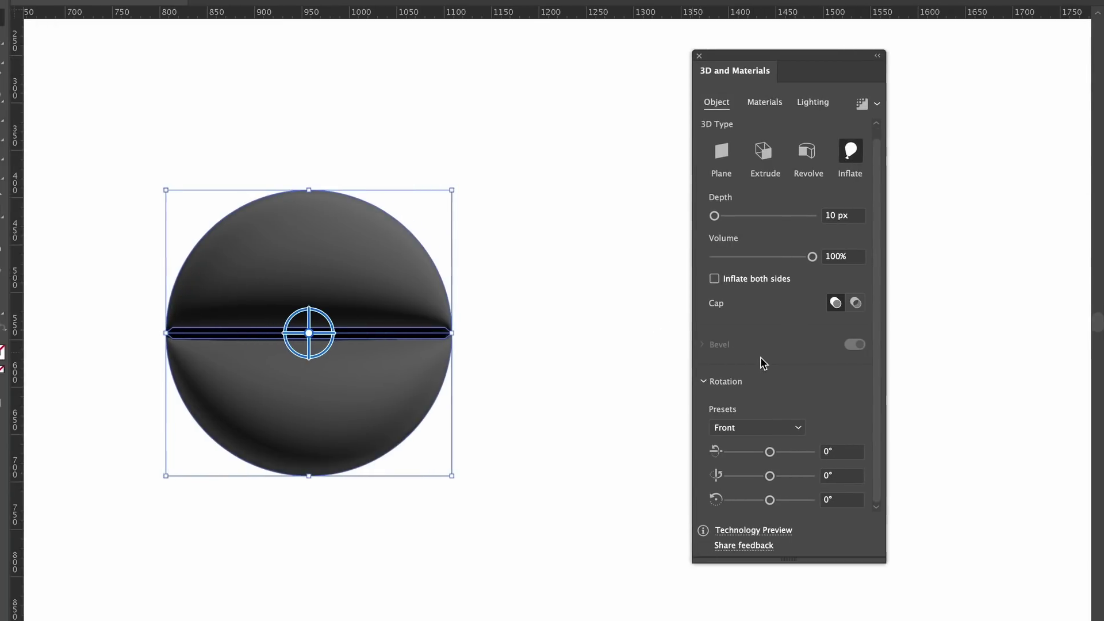
pyautogui.click(708, 440)
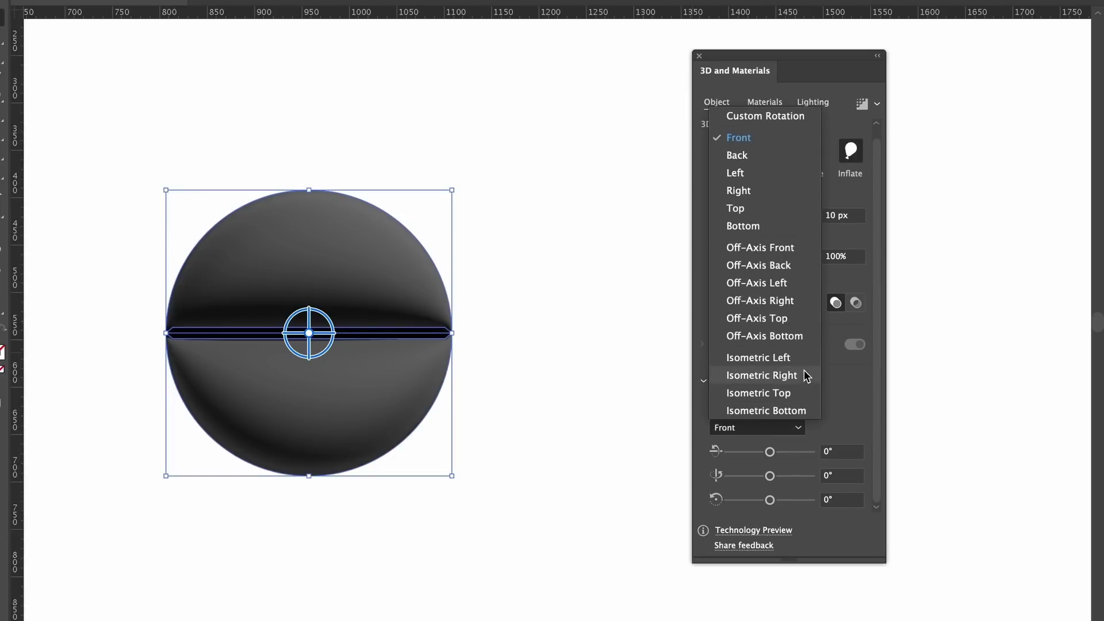
pyautogui.click(797, 392)
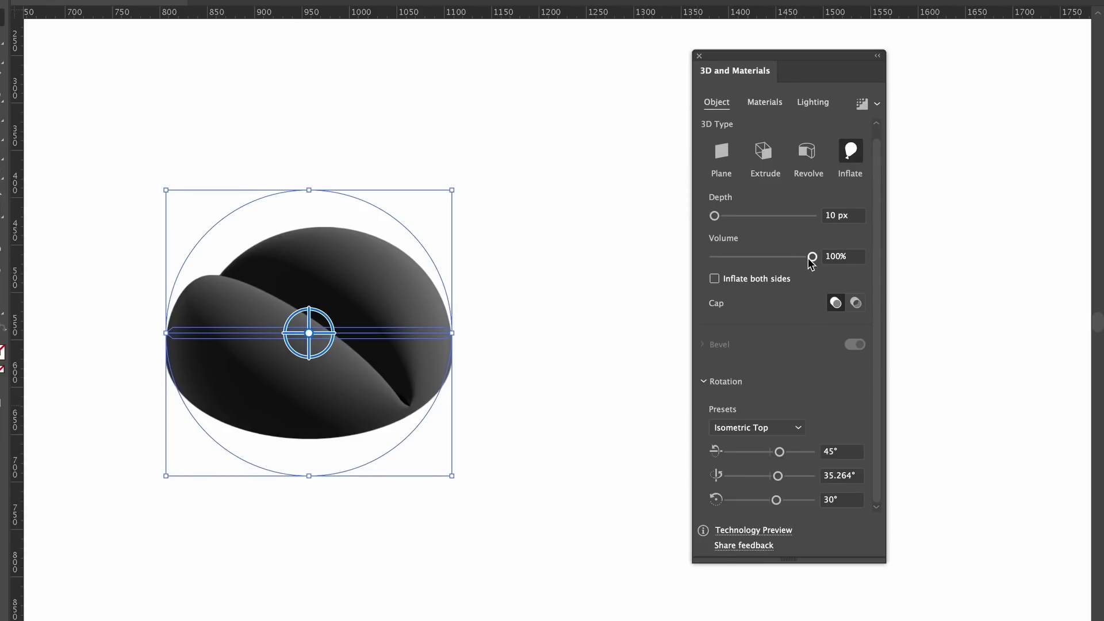
# Reduce the volume and set the depth to 89 px, keeping the isometric orientation
pyautogui.moveTo(811, 260); pyautogui.dragTo(726, 258)
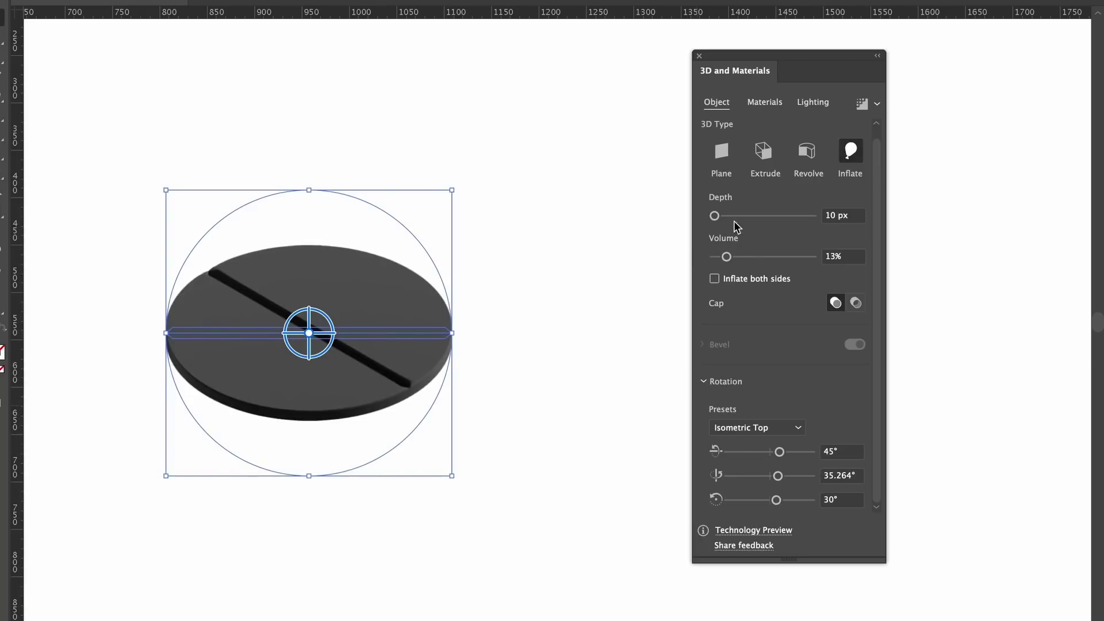
pyautogui.moveTo(715, 215)
pyautogui.mouseDown()
pyautogui.moveTo(784, 216)
pyautogui.moveTo(720, 220)
pyautogui.mouseUp()
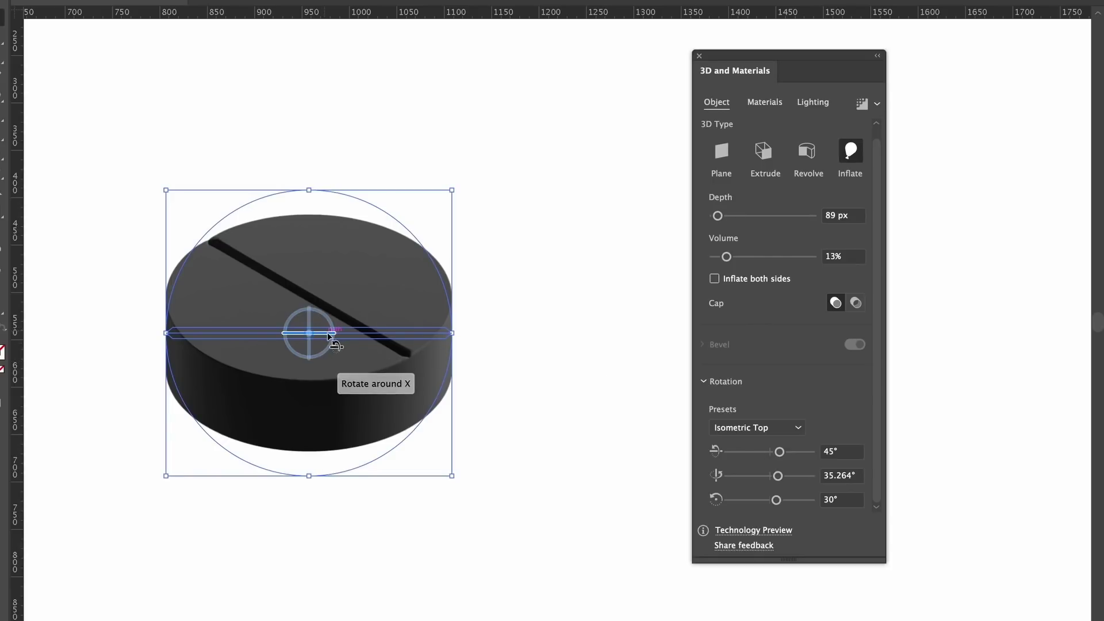
pyautogui.moveTo(335, 333); pyautogui.dragTo(284, 248)
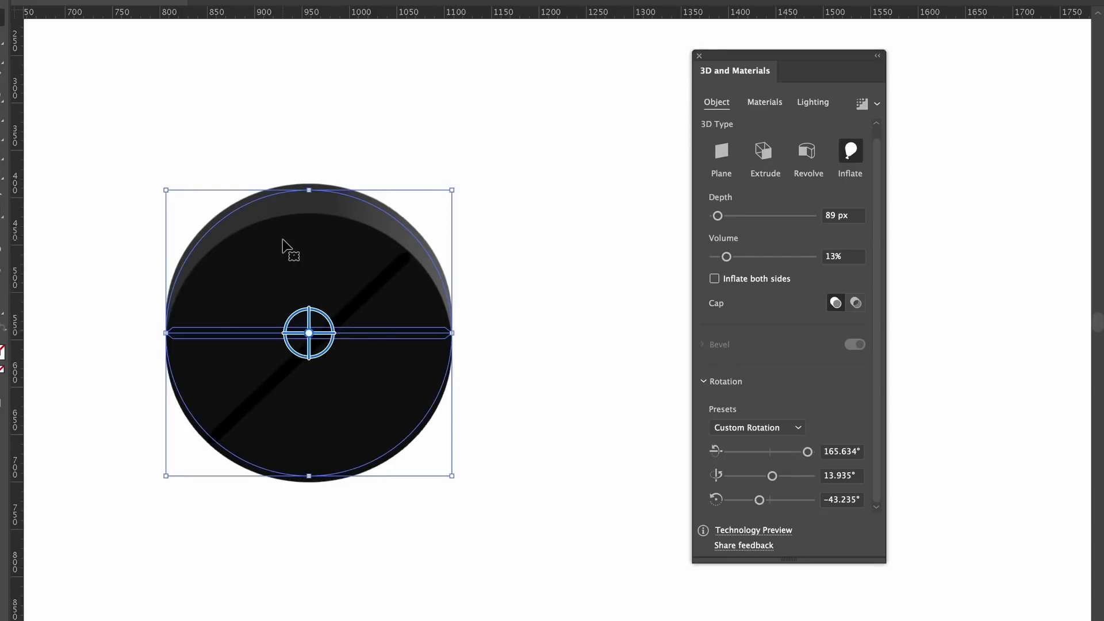
pyautogui.hotkey('ctrl', 'z')
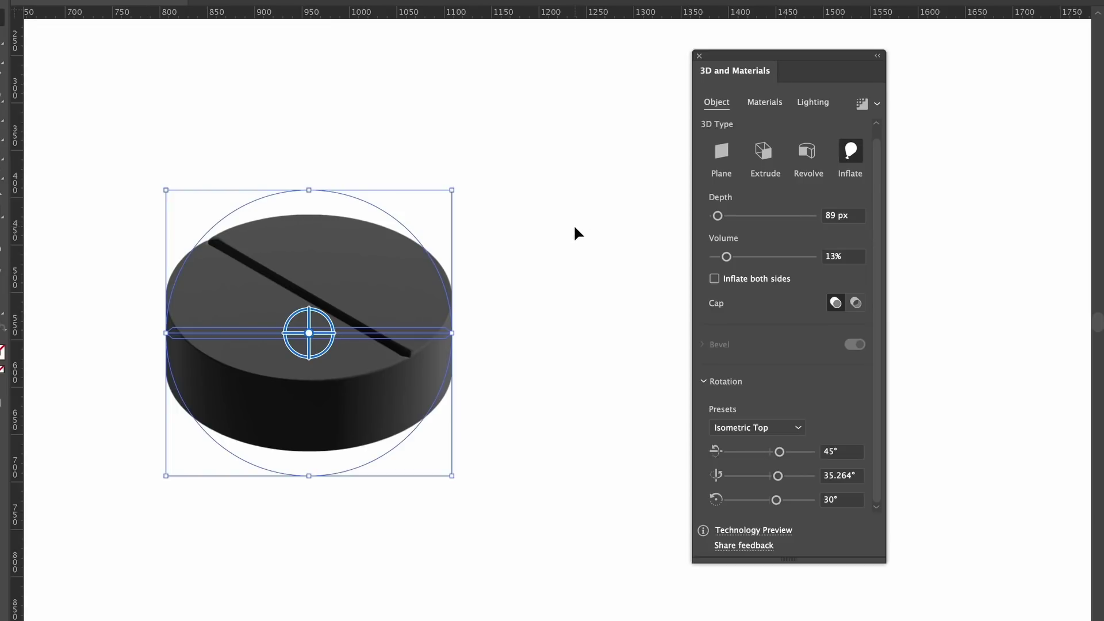
# Apply the Handmade Rice Paper material to the pill
pyautogui.click(770, 107)
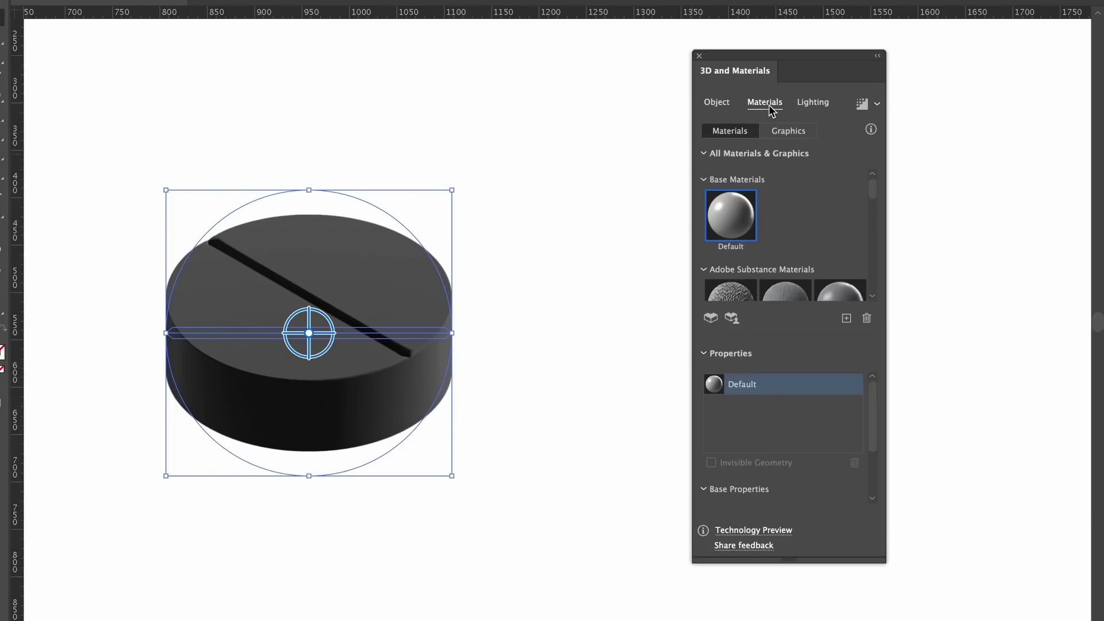
pyautogui.scroll(-10, 822, 264)
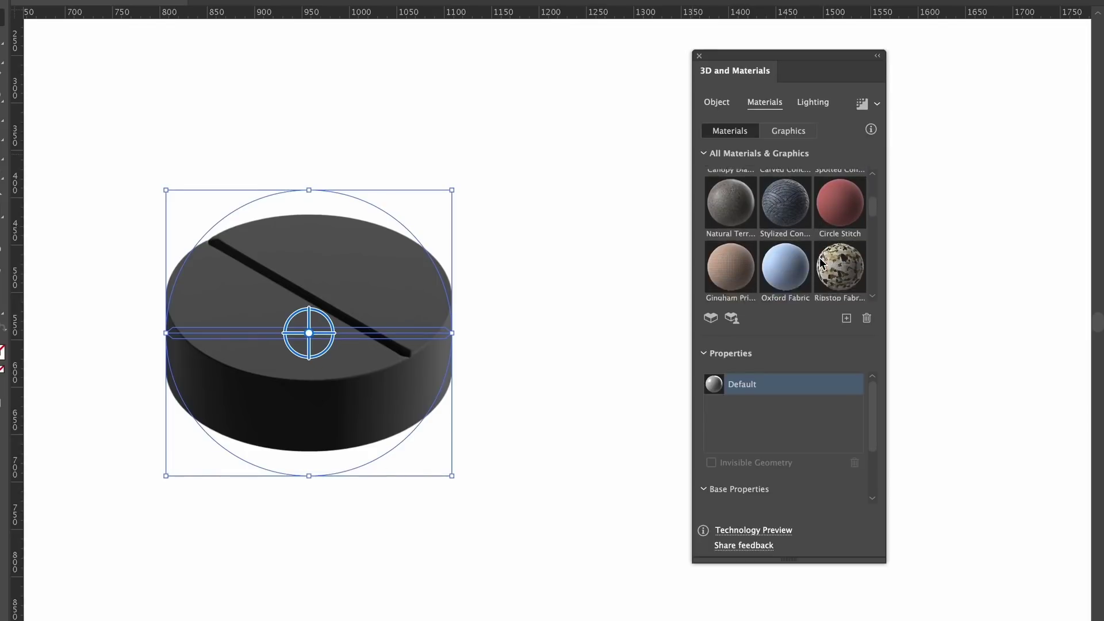
pyautogui.scroll(-5, 822, 264)
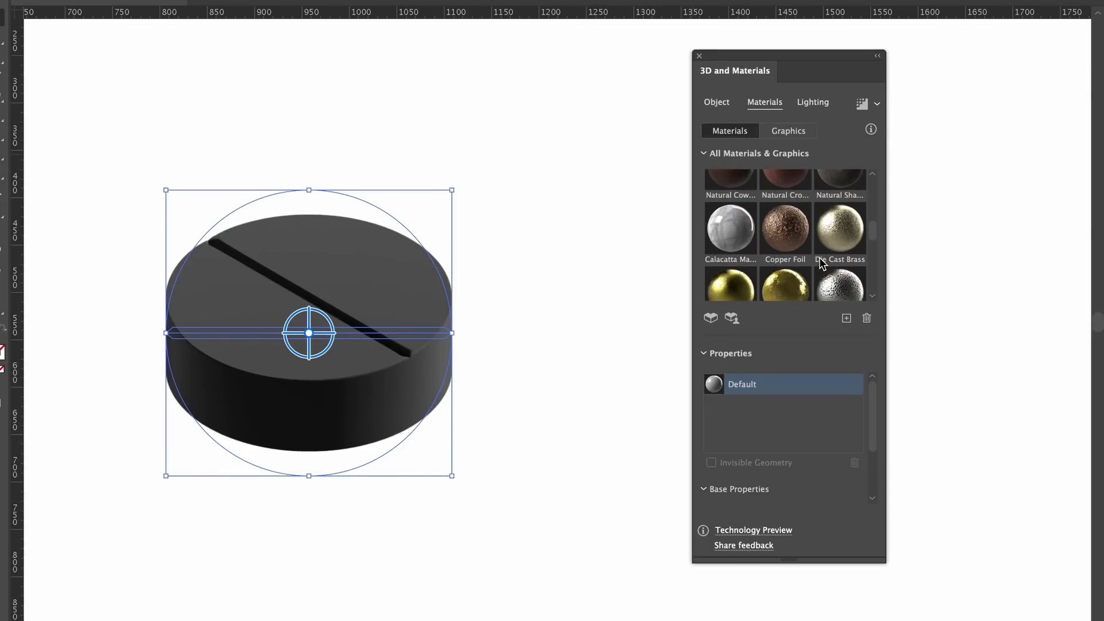
pyautogui.scroll(-10, 819, 257)
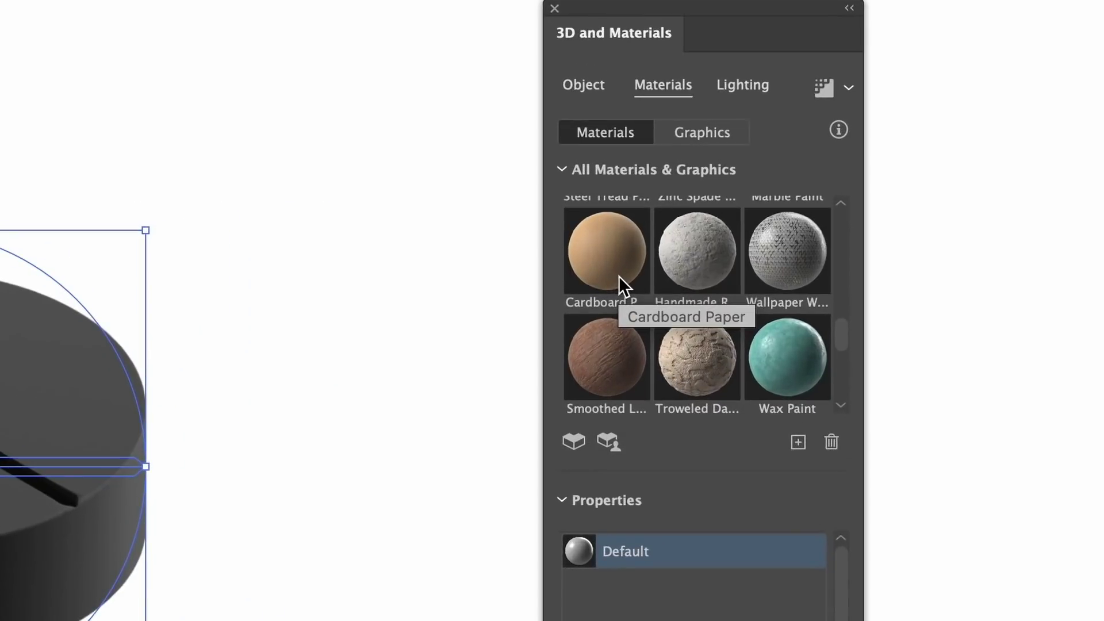
pyautogui.click(682, 273)
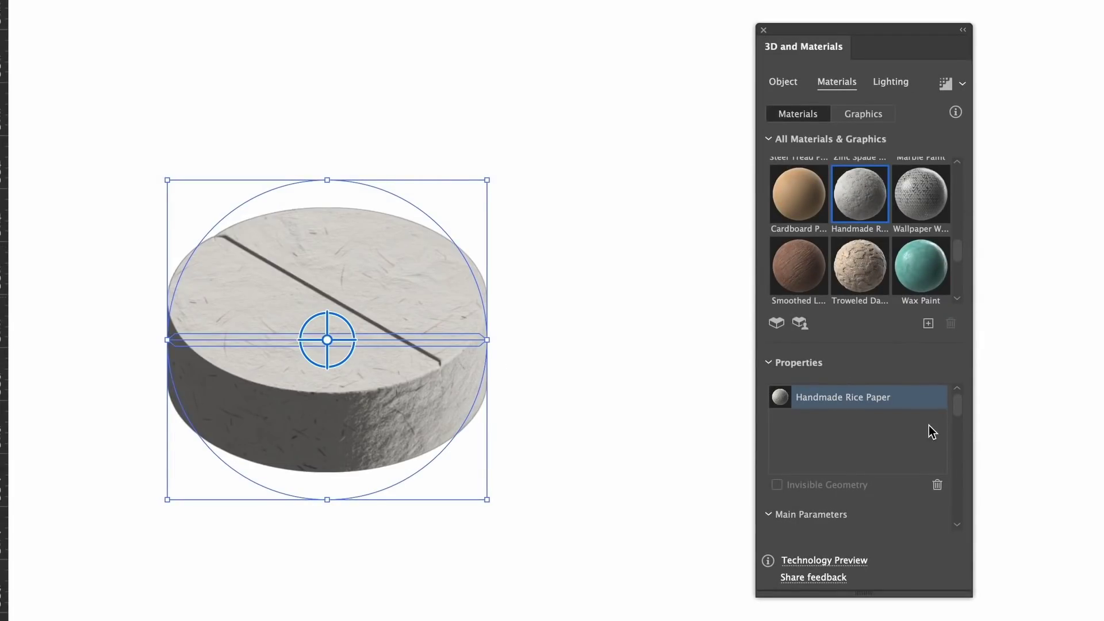
# Lower paper roughness to 0.07, shorten the fibres almost to zero, and make plant fibres light beige
pyautogui.moveTo(957, 408); pyautogui.dragTo(957, 419)
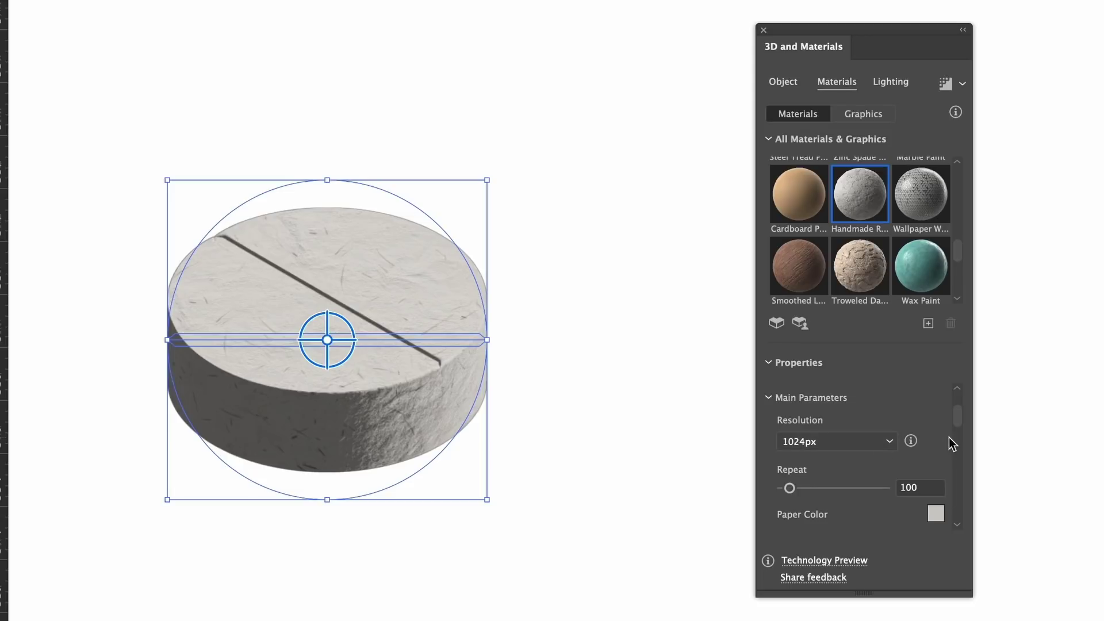
pyautogui.moveTo(957, 419); pyautogui.dragTo(959, 431)
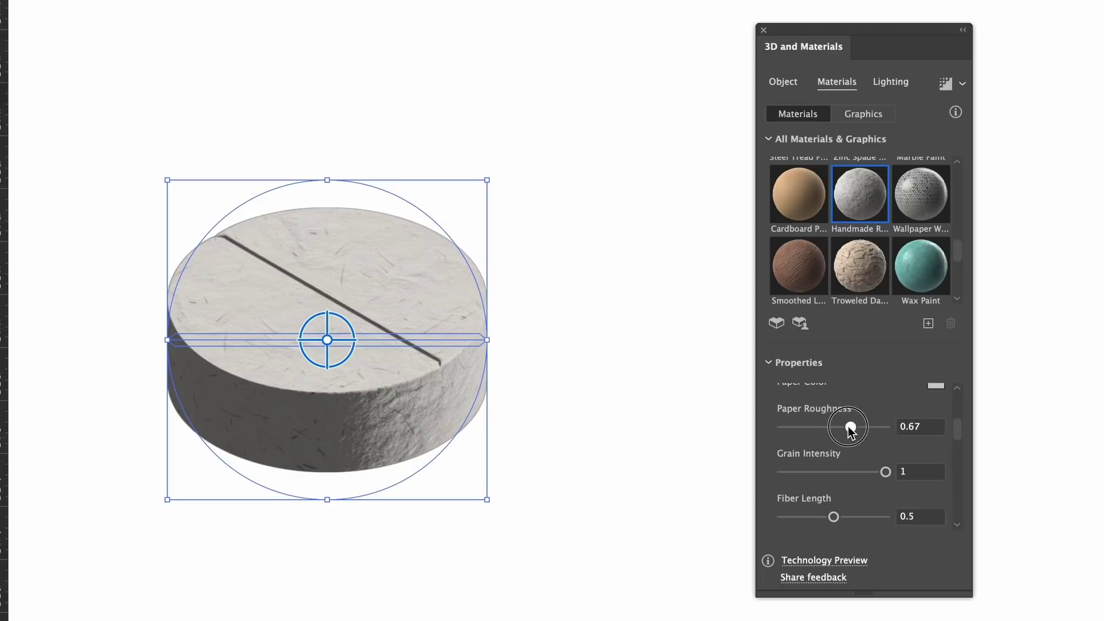
pyautogui.moveTo(794, 428); pyautogui.dragTo(789, 429)
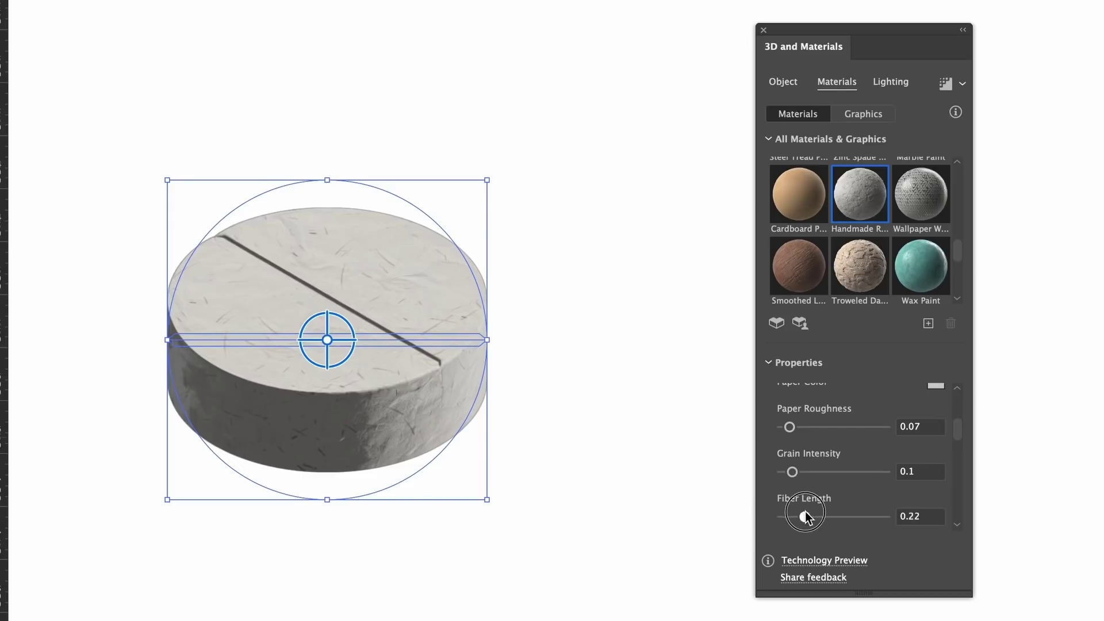
pyautogui.moveTo(806, 512); pyautogui.dragTo(791, 512)
pyautogui.moveTo(956, 429); pyautogui.dragTo(958, 450)
pyautogui.click(937, 444)
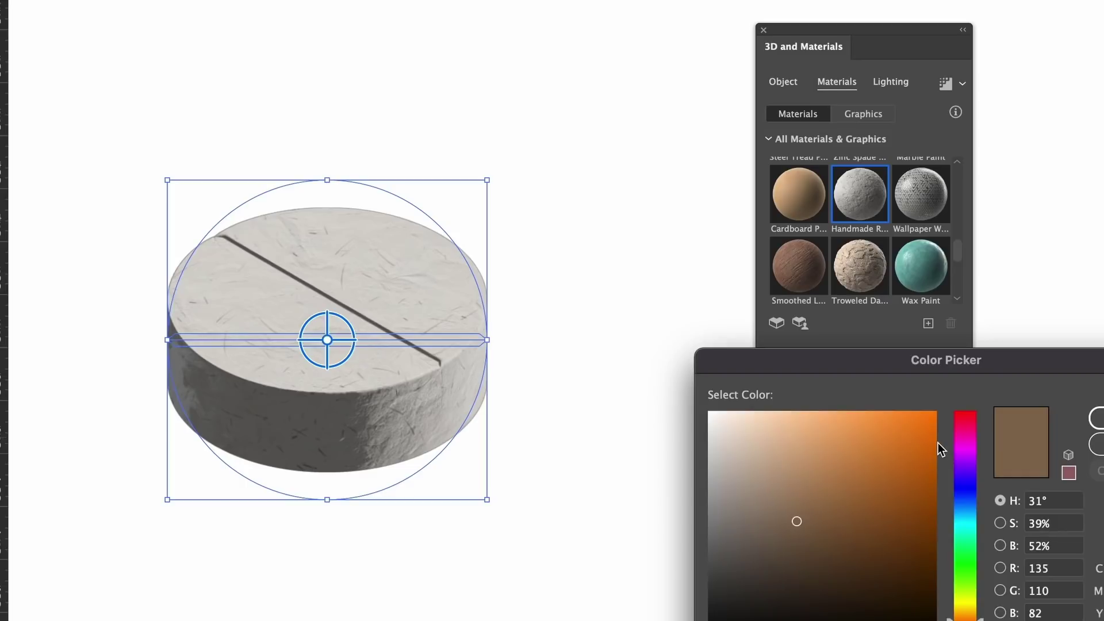
pyautogui.click(727, 427)
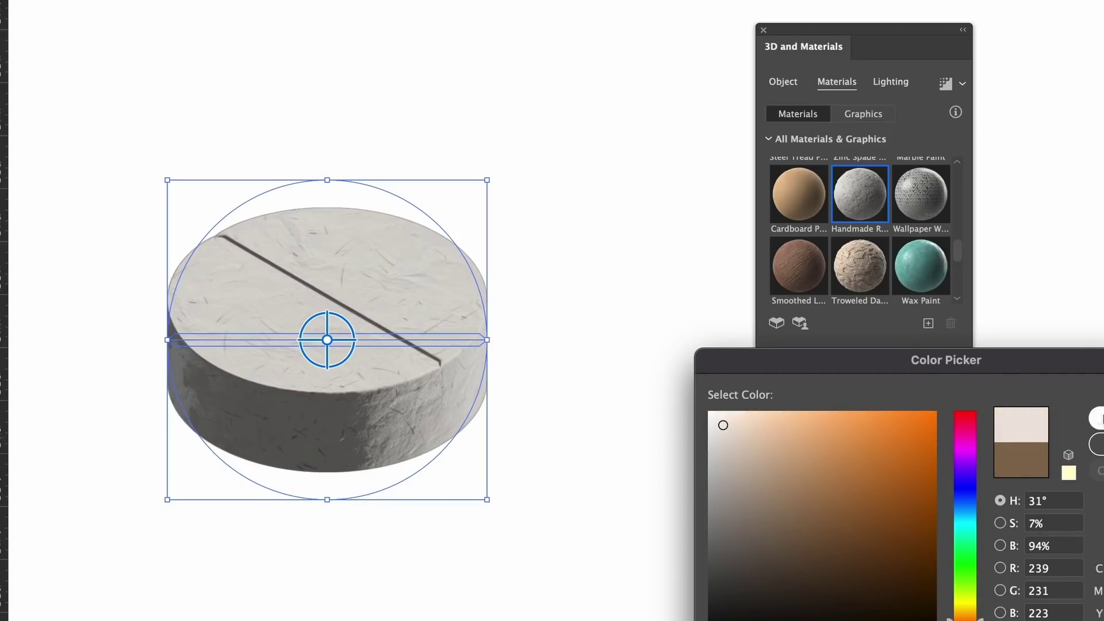
pyautogui.click(1098, 419)
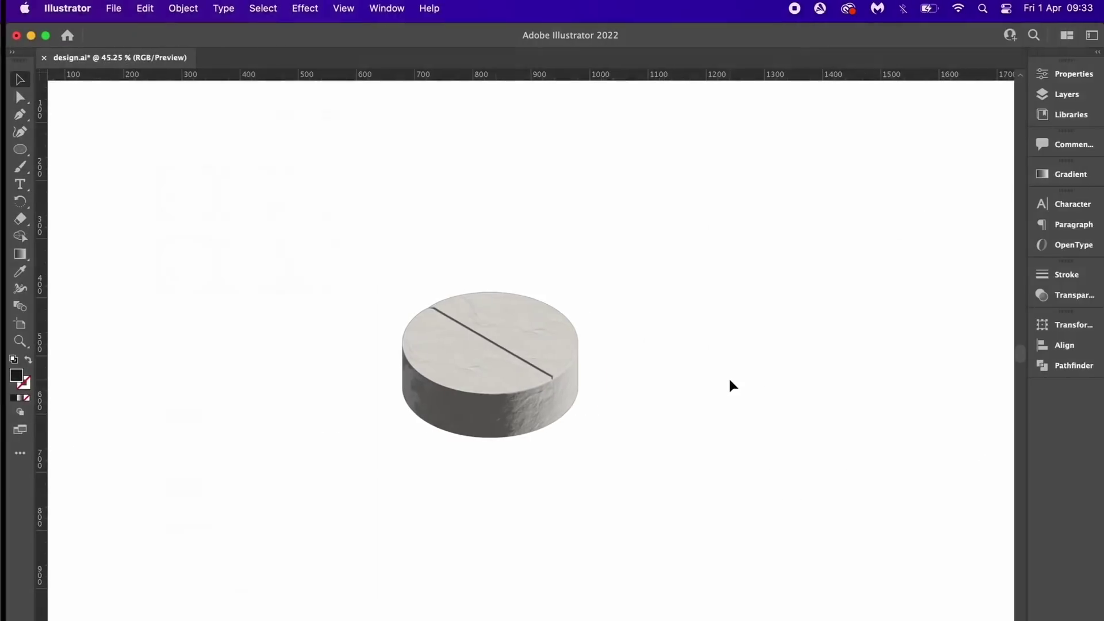
pyautogui.press('m')
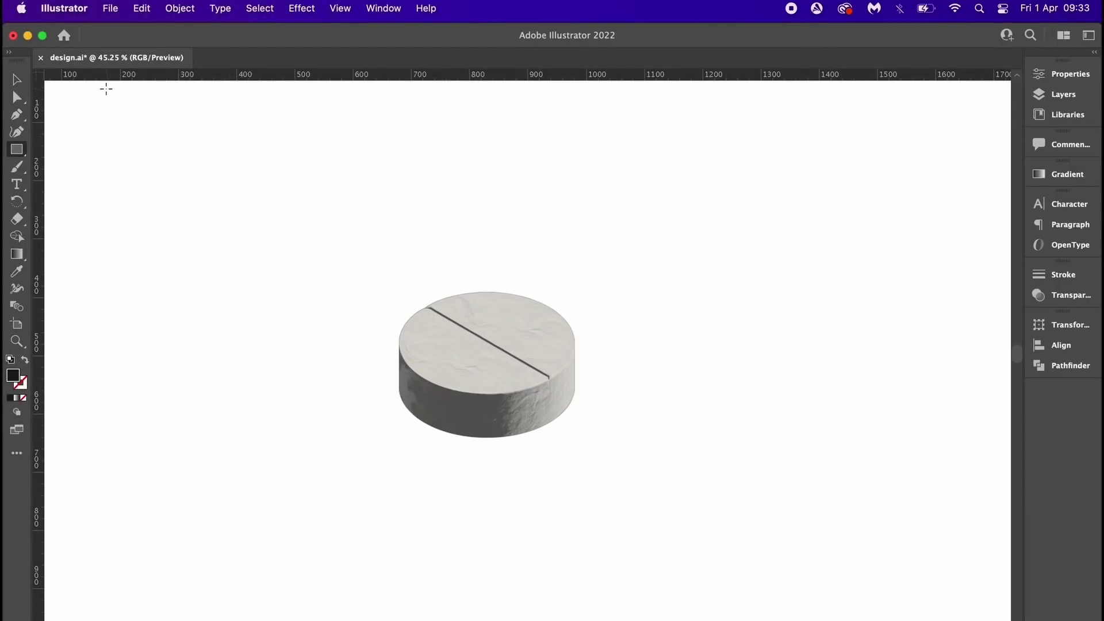
# Draw a dark rectangle covering the artboard and send it to the back behind the pill
pyautogui.moveTo(101, 87); pyautogui.dragTo(980, 619)
pyautogui.scroll(3, 575, 403)
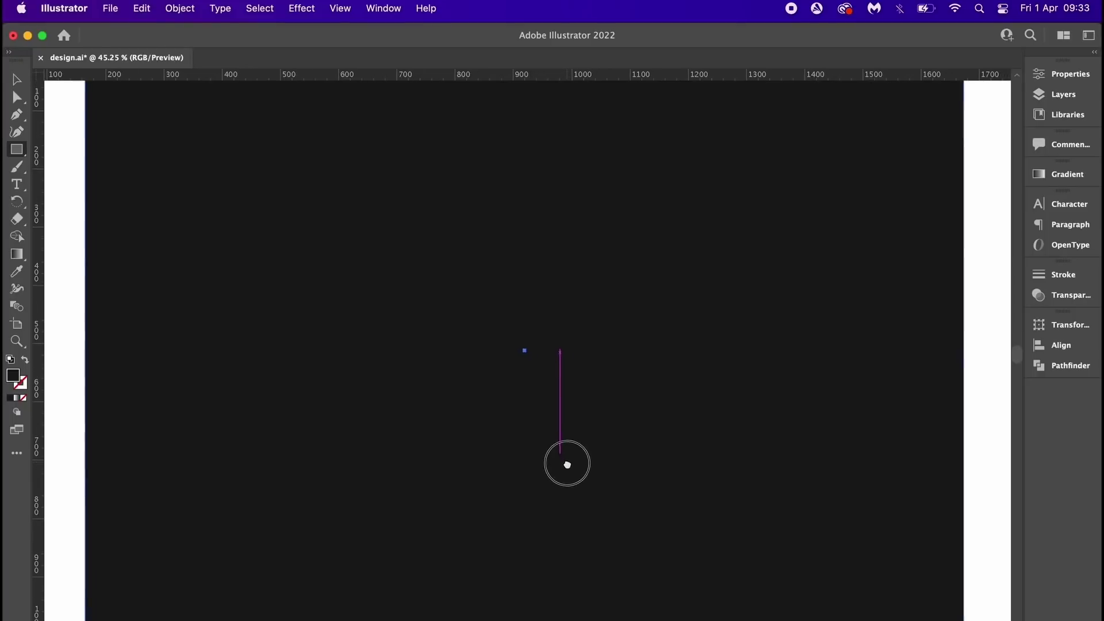
pyautogui.press('v')
pyautogui.click(183, 8)
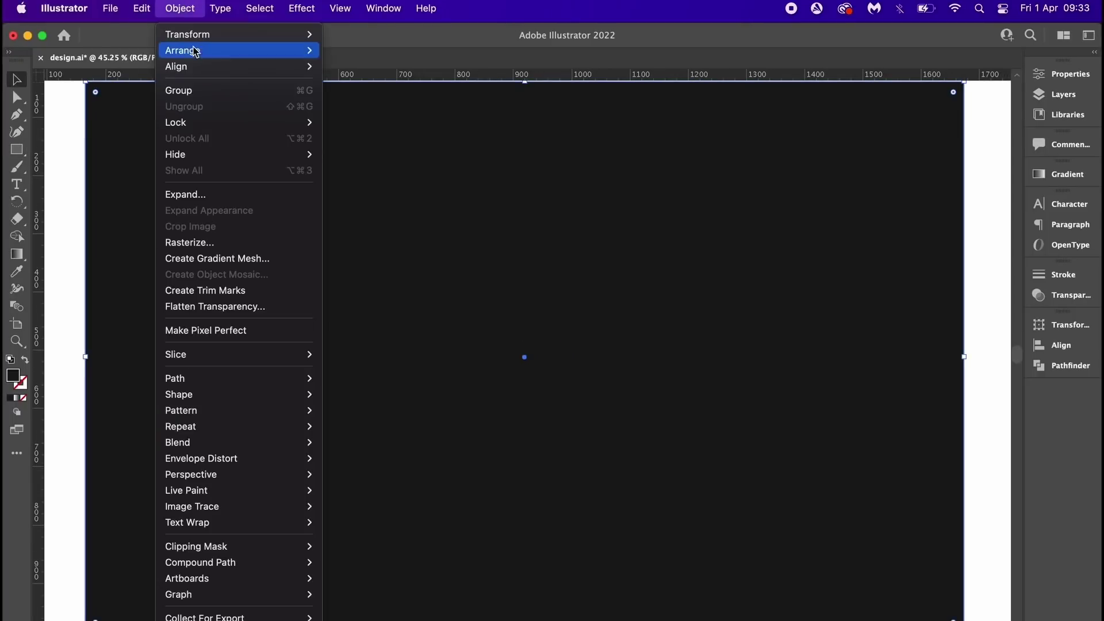
pyautogui.moveTo(195, 51)
pyautogui.click(401, 103)
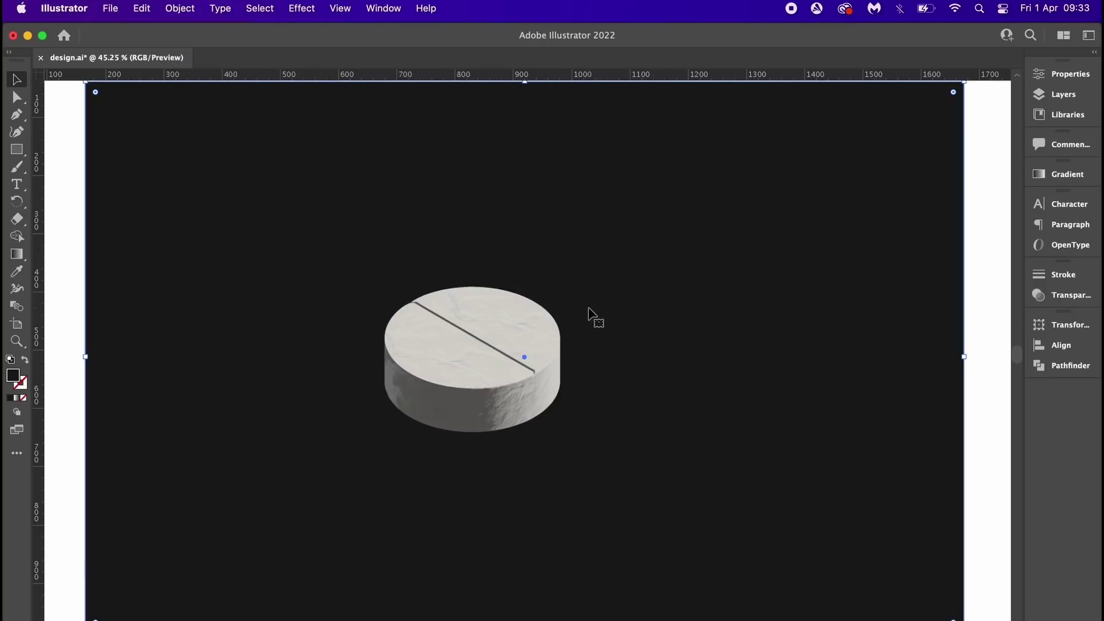
pyautogui.moveTo(592, 316); pyautogui.dragTo(719, 370)
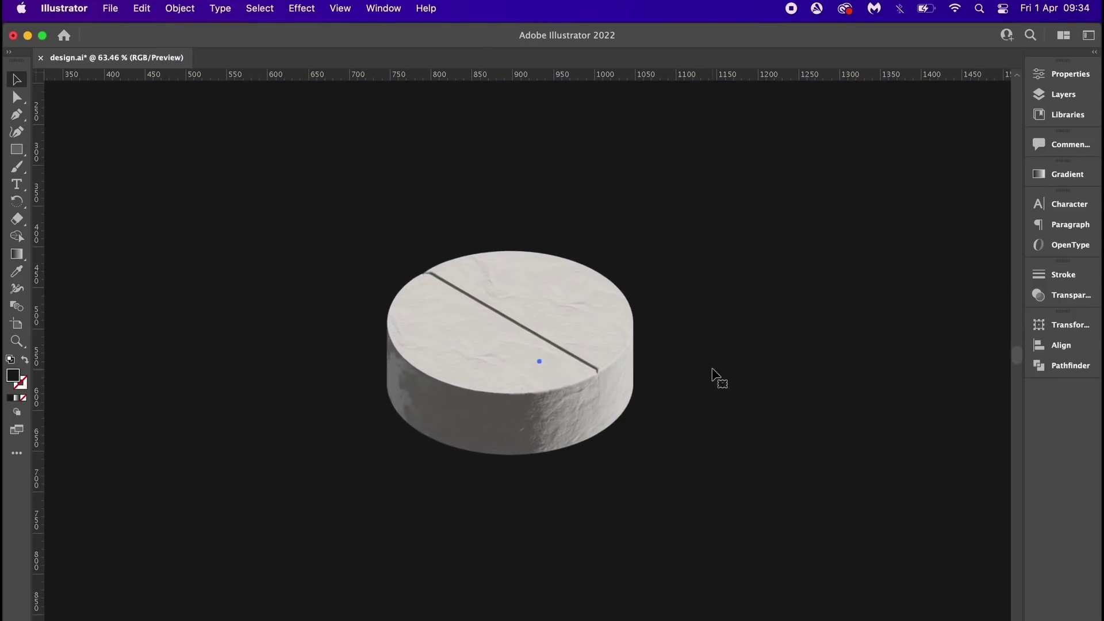
# Fill the background with a freeform gradient and rearrange its right-hand colour points
pyautogui.click(17, 397)
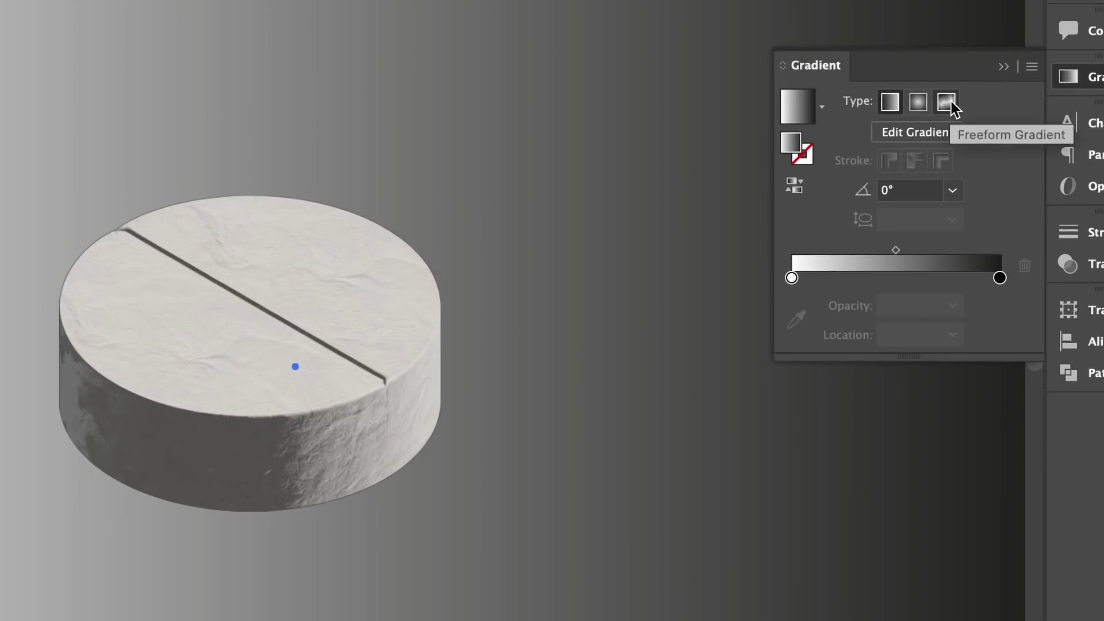
pyautogui.click(949, 103)
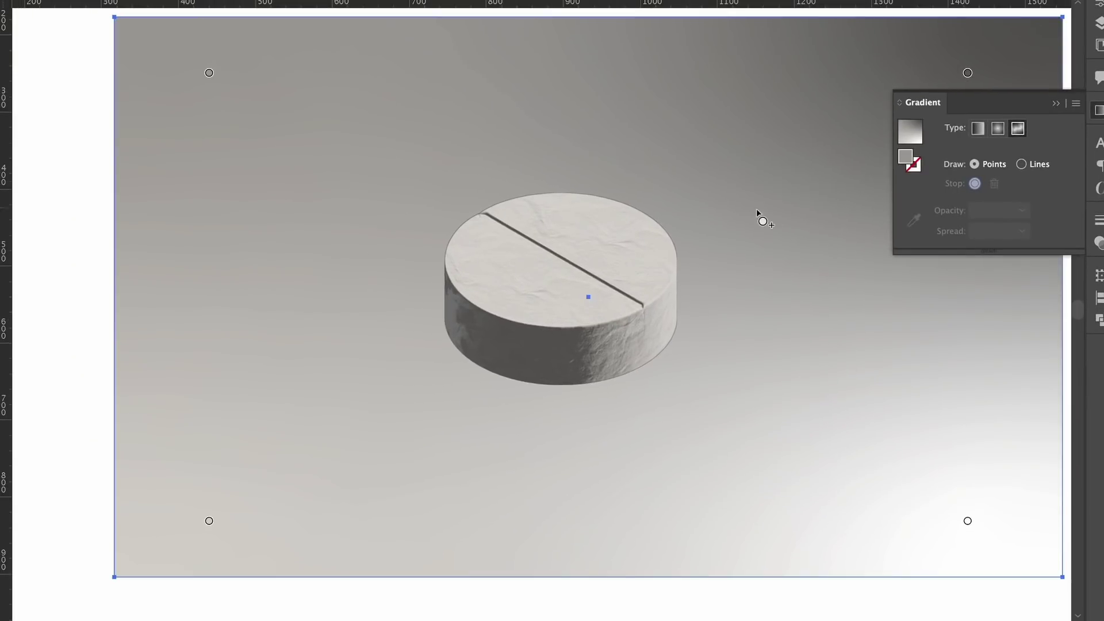
pyautogui.click(703, 218)
pyautogui.hotkey('ctrl', 'z')
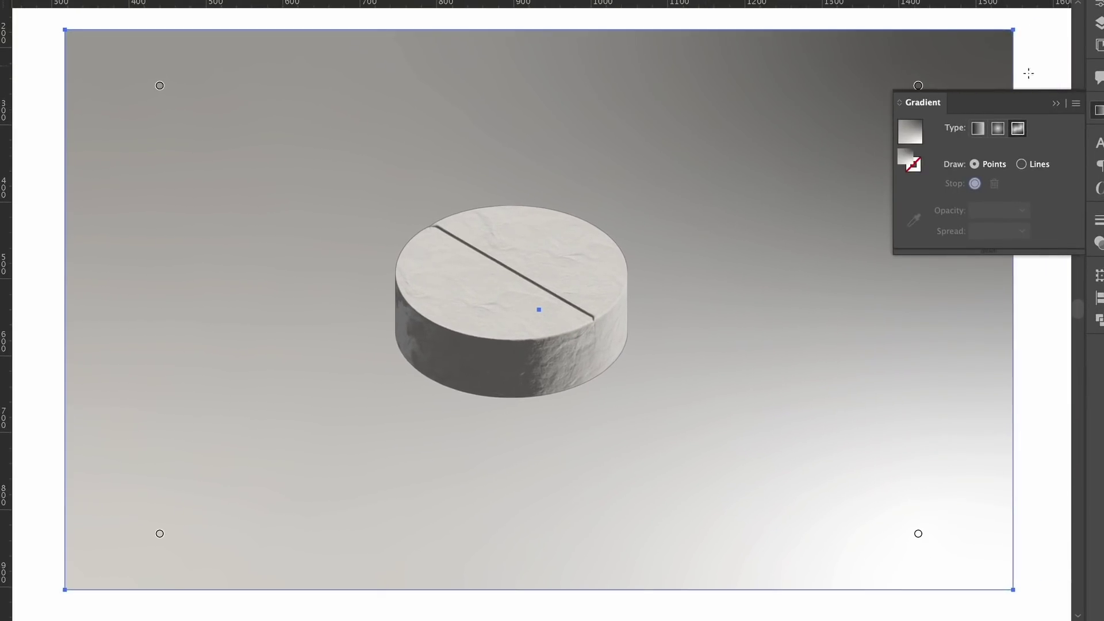
pyautogui.click(919, 86)
pyautogui.moveTo(918, 88); pyautogui.dragTo(762, 511)
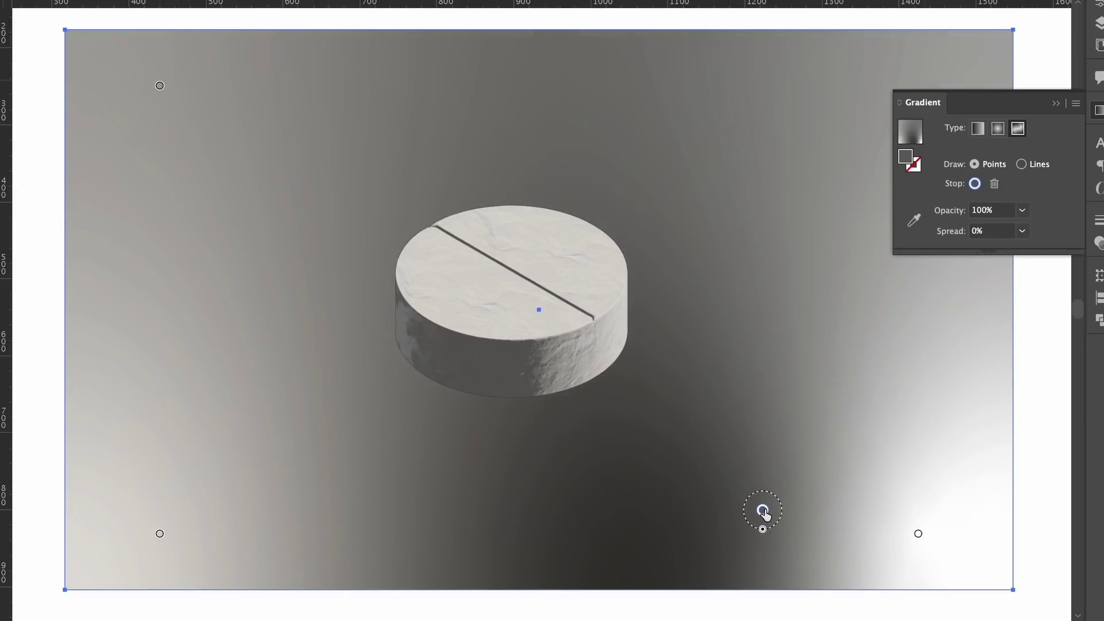
pyautogui.moveTo(918, 537); pyautogui.dragTo(756, 105)
# Recolour the top-left gradient point, refining its shade in the colour picker
pyautogui.doubleClick(159, 86)
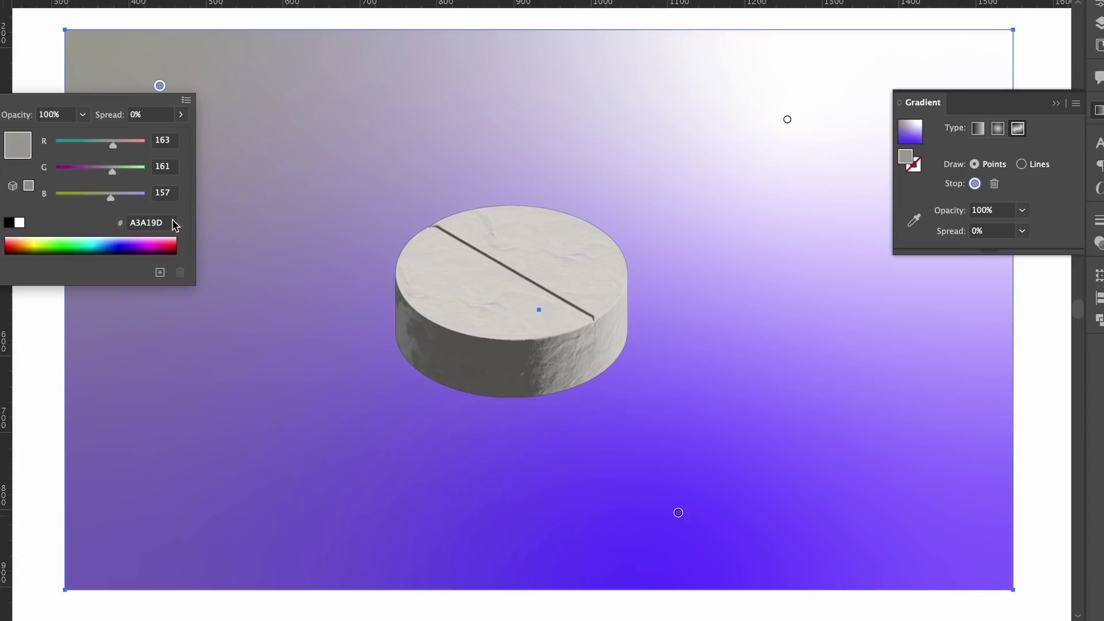
pyautogui.click(27, 241)
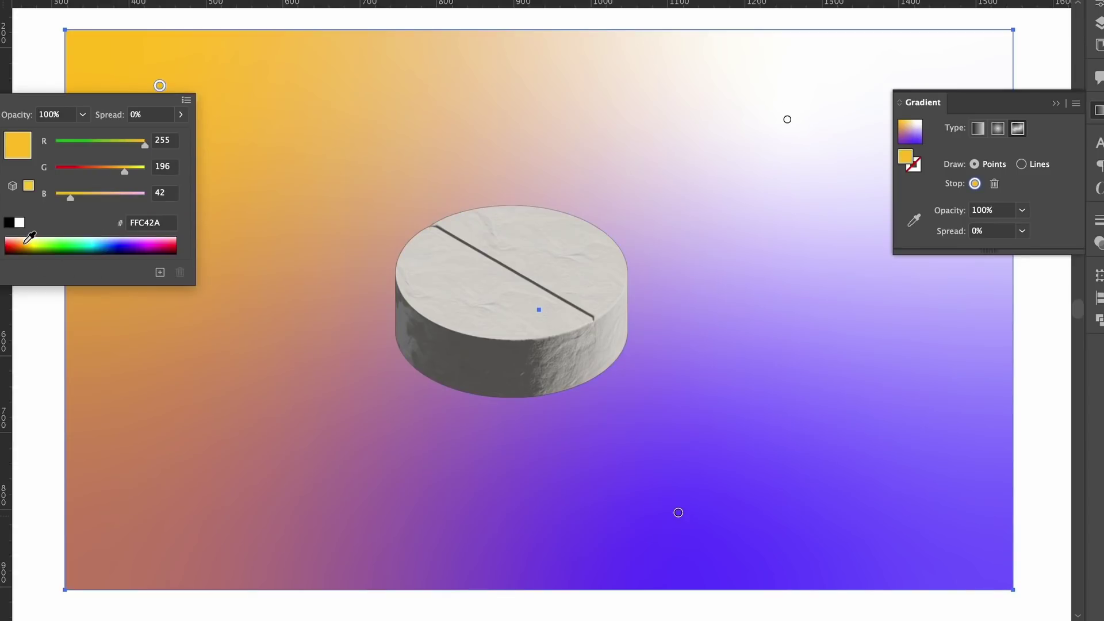
pyautogui.click(29, 245)
pyautogui.click(32, 246)
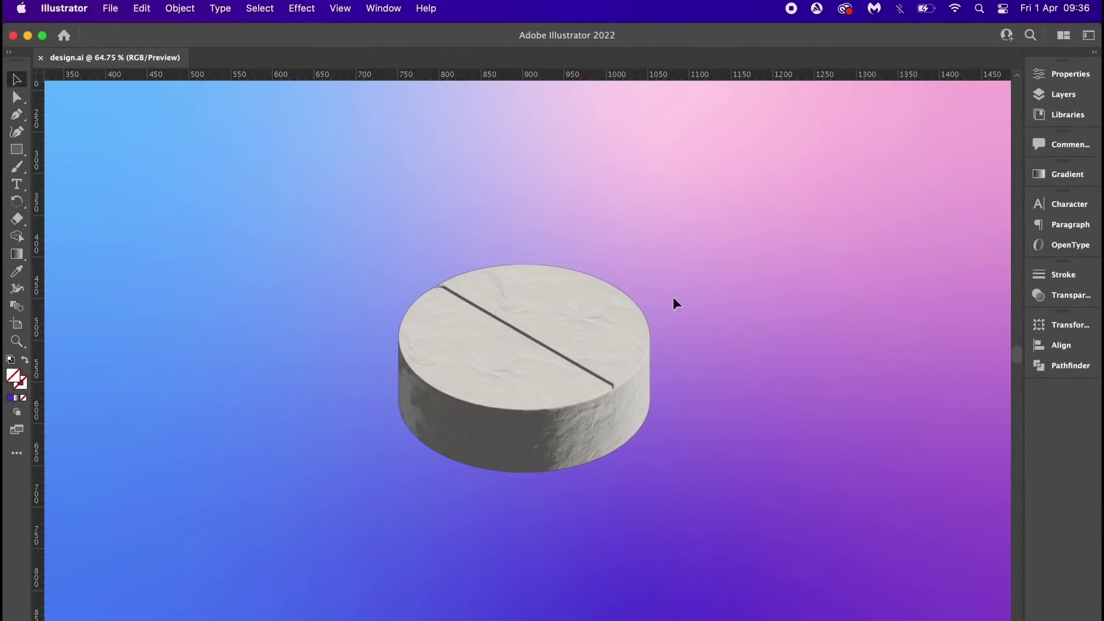
# Reopen the 3D and Materials panel and apply Handmade Rice Paper to the pill
pyautogui.click(399, 14)
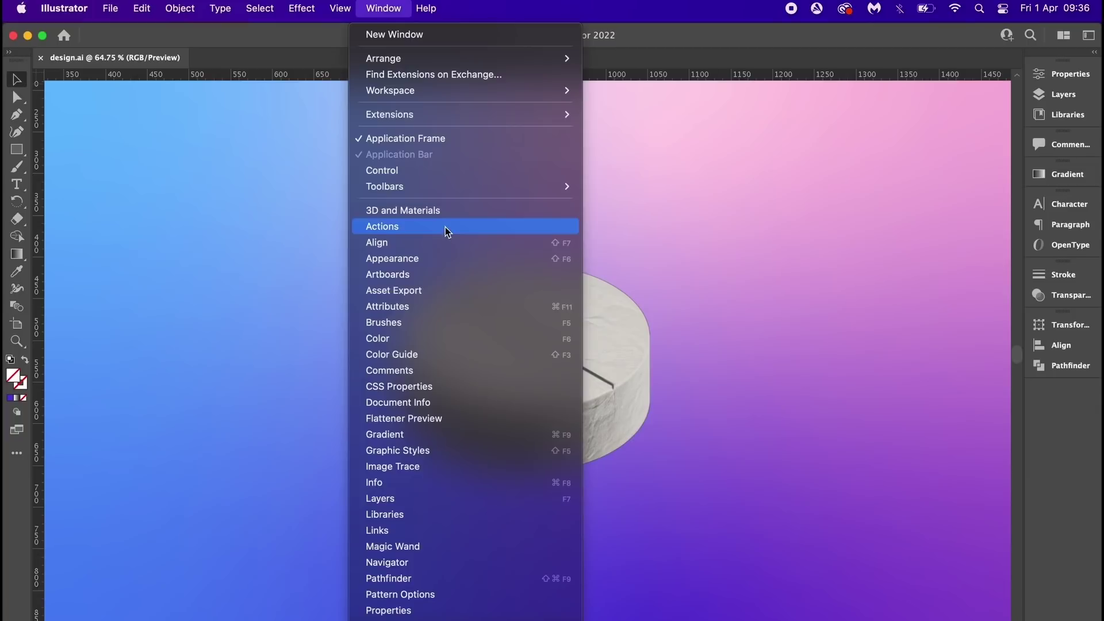
pyautogui.click(454, 214)
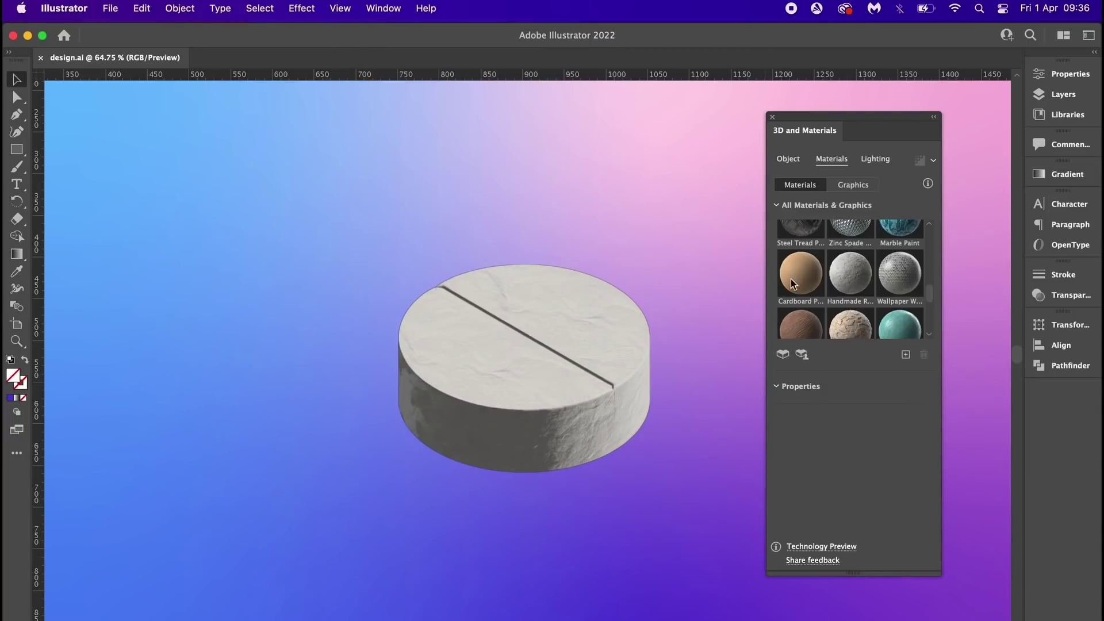
pyautogui.click(591, 321)
pyautogui.click(849, 273)
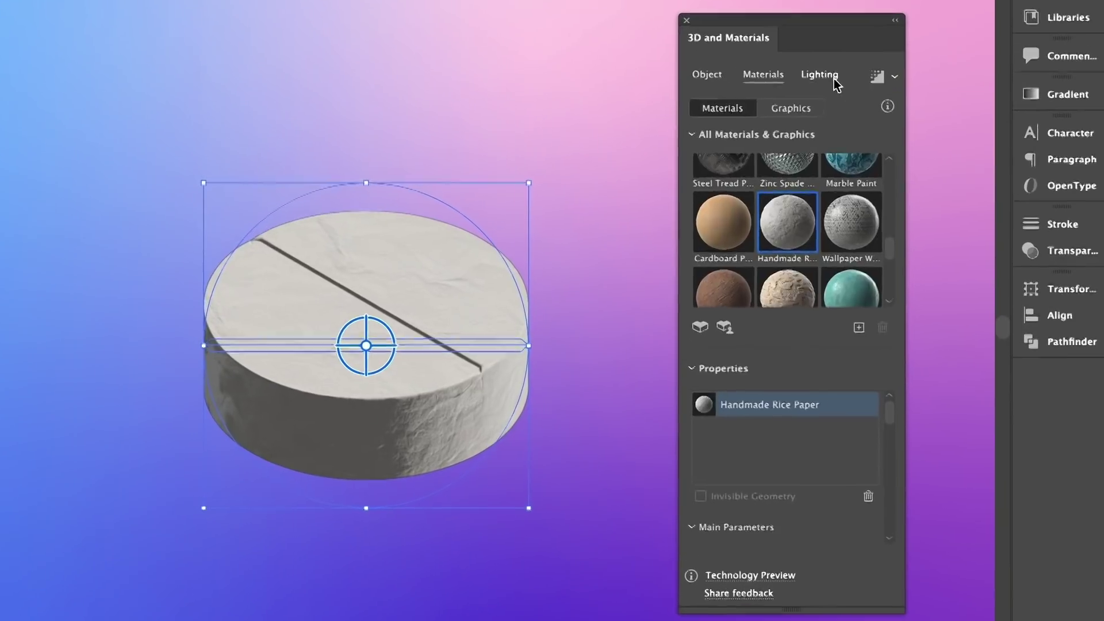
# Light the pill with the Standard preset at rotation -159° and height 26°
pyautogui.click(833, 79)
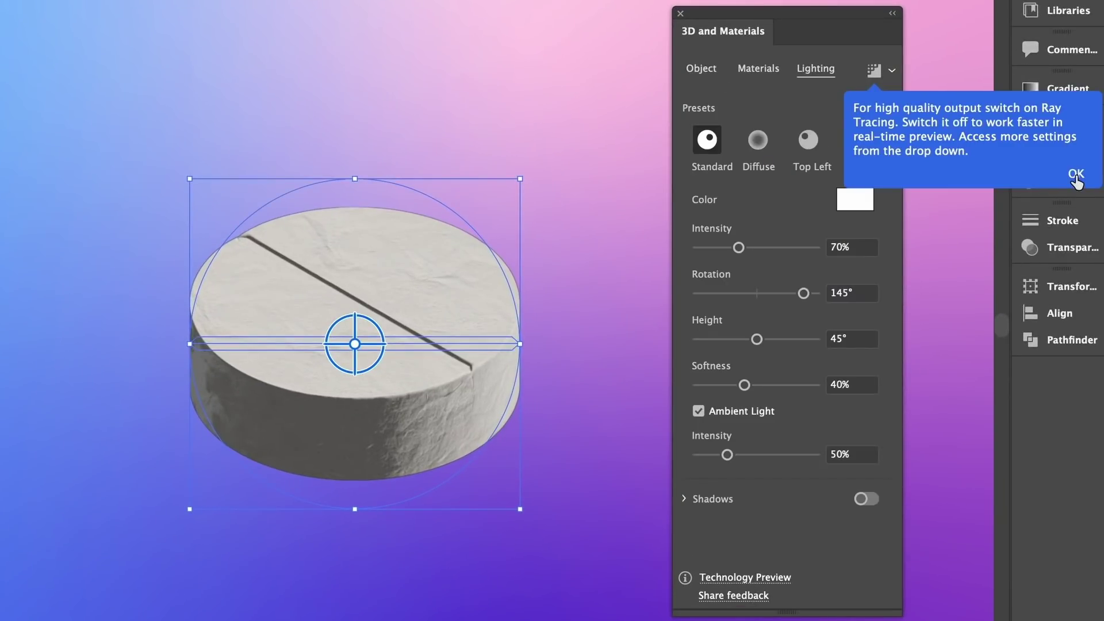
pyautogui.click(1075, 175)
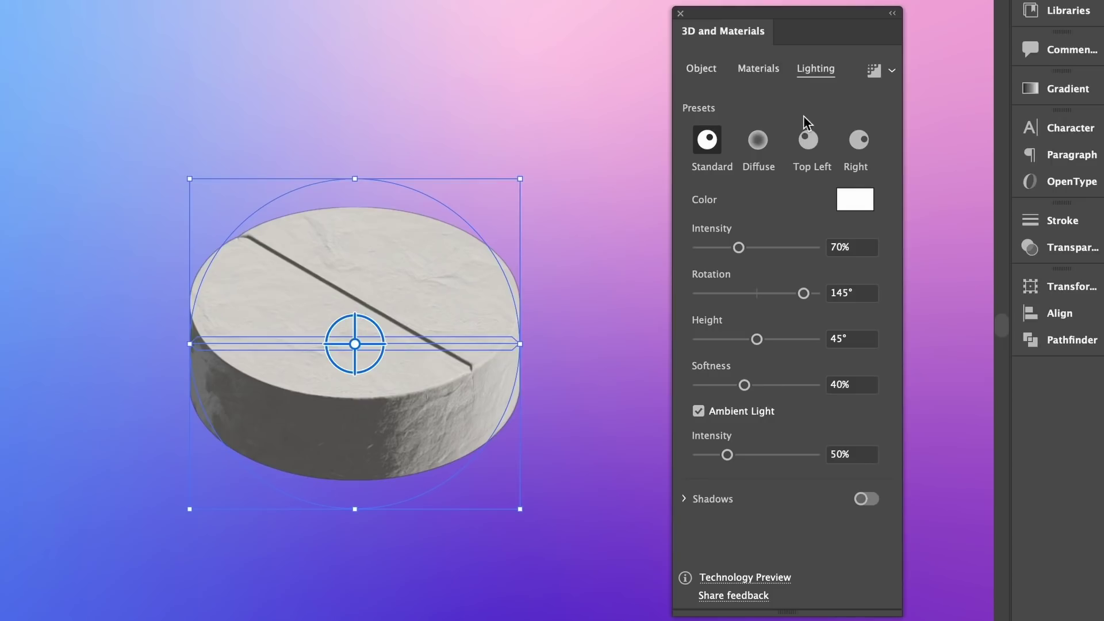
pyautogui.click(815, 146)
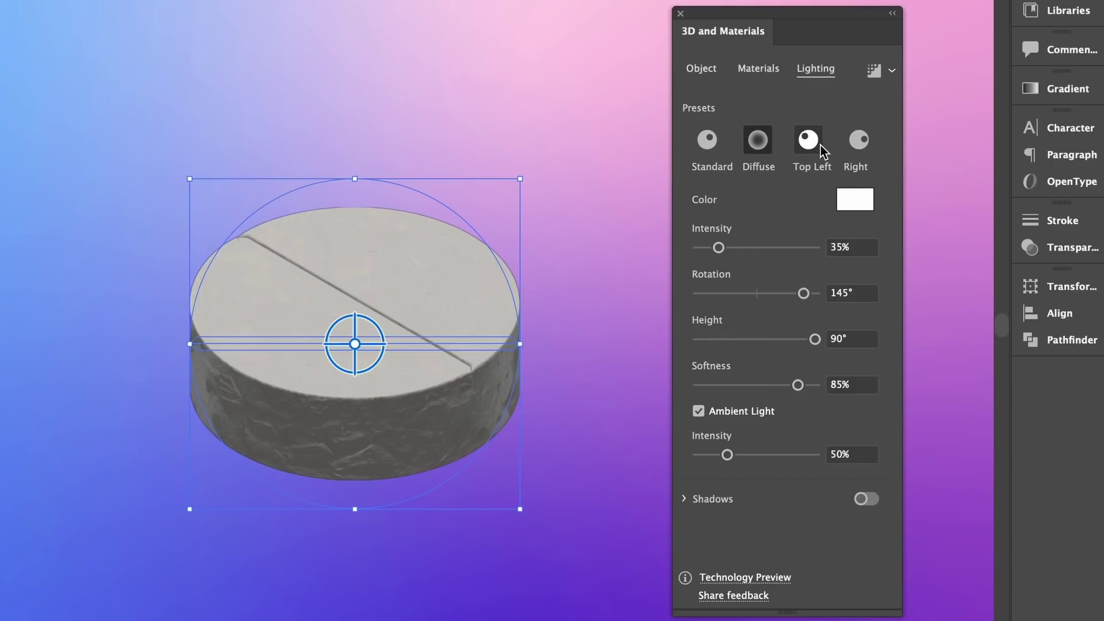
pyautogui.click(857, 146)
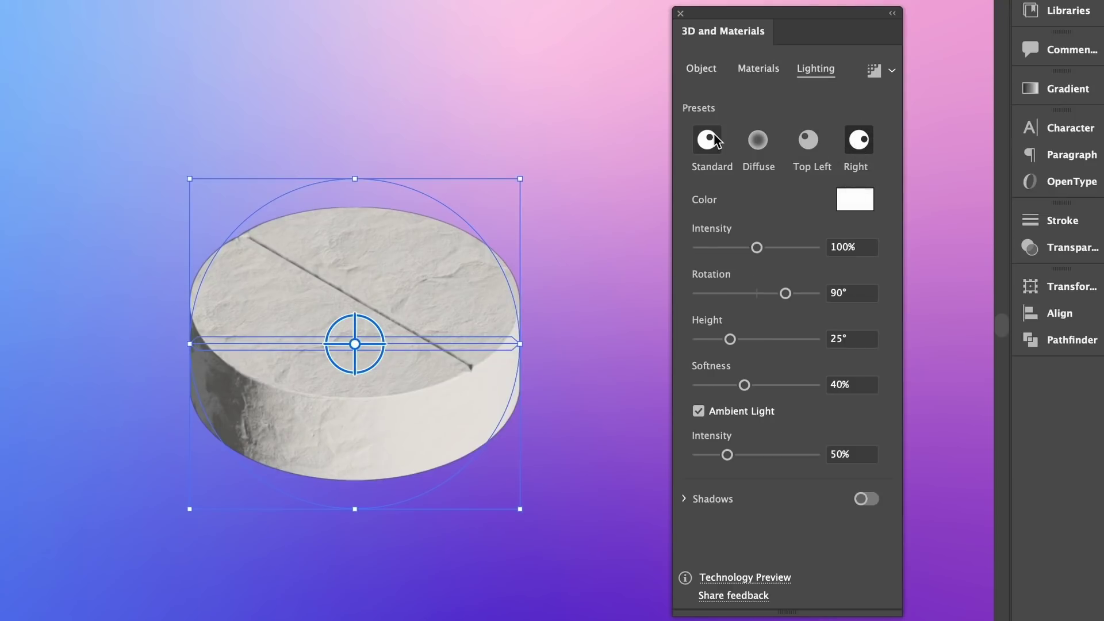
pyautogui.click(715, 138)
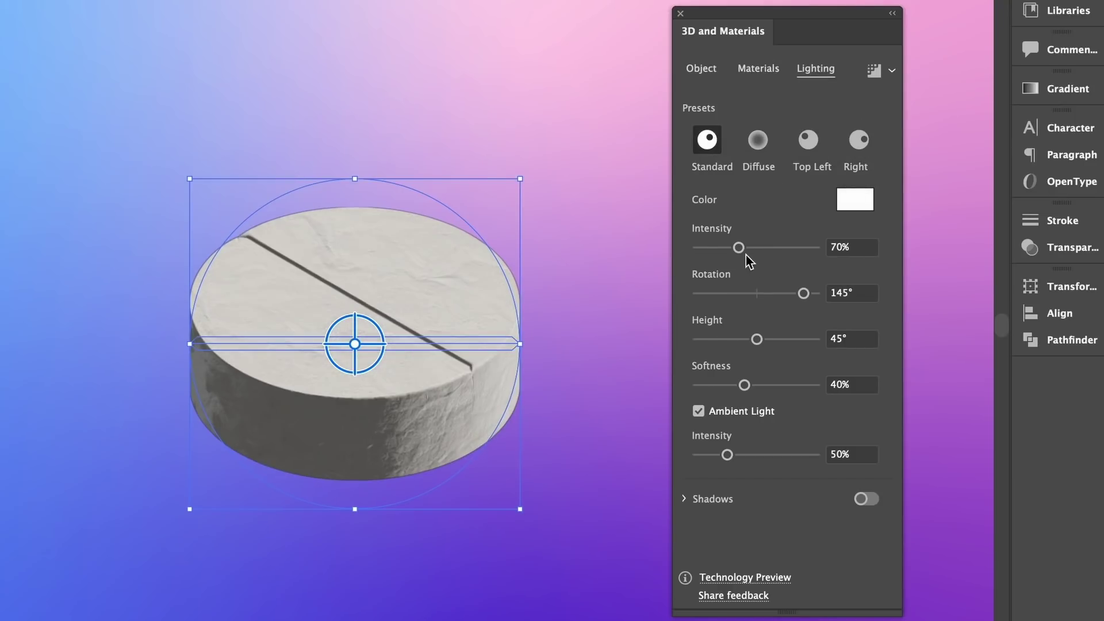
pyautogui.moveTo(757, 340); pyautogui.dragTo(728, 341)
pyautogui.moveTo(804, 293); pyautogui.dragTo(708, 302)
pyautogui.moveTo(728, 340); pyautogui.dragTo(733, 363)
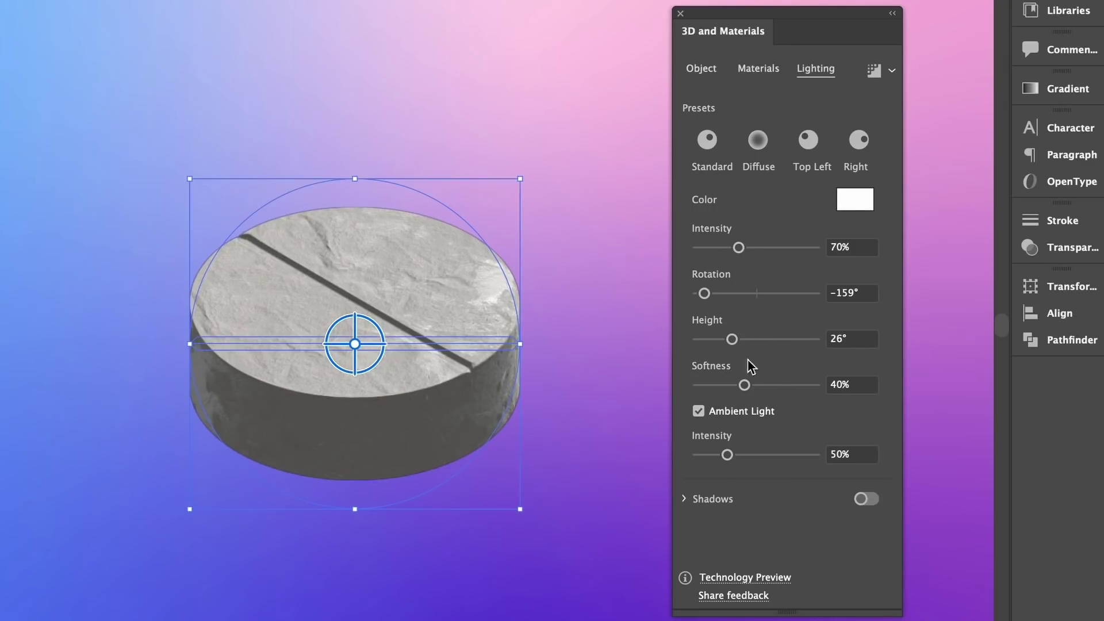
# Turn on the pill's shadow and enlarge the shadow bounds to 202%
pyautogui.click(684, 499)
pyautogui.click(871, 499)
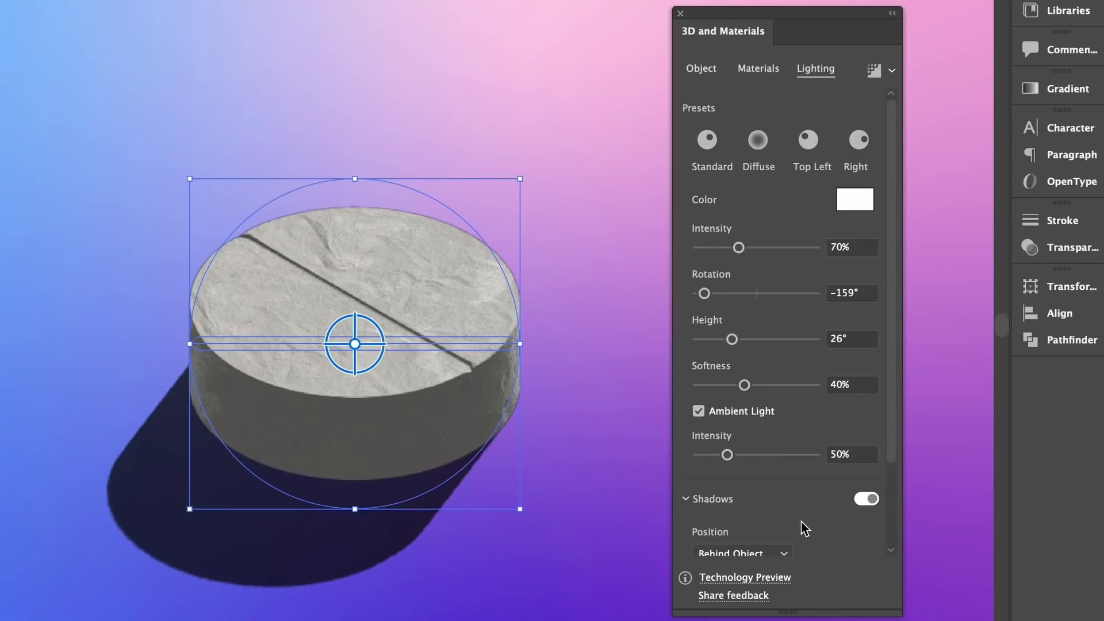
pyautogui.scroll(-3, 803, 528)
pyautogui.moveTo(750, 541)
pyautogui.mouseDown()
pyautogui.moveTo(732, 541)
pyautogui.moveTo(755, 541)
pyautogui.mouseUp()
# Render the pill with ray tracing, raising the light height to 54° and quality to High
pyautogui.click(892, 69)
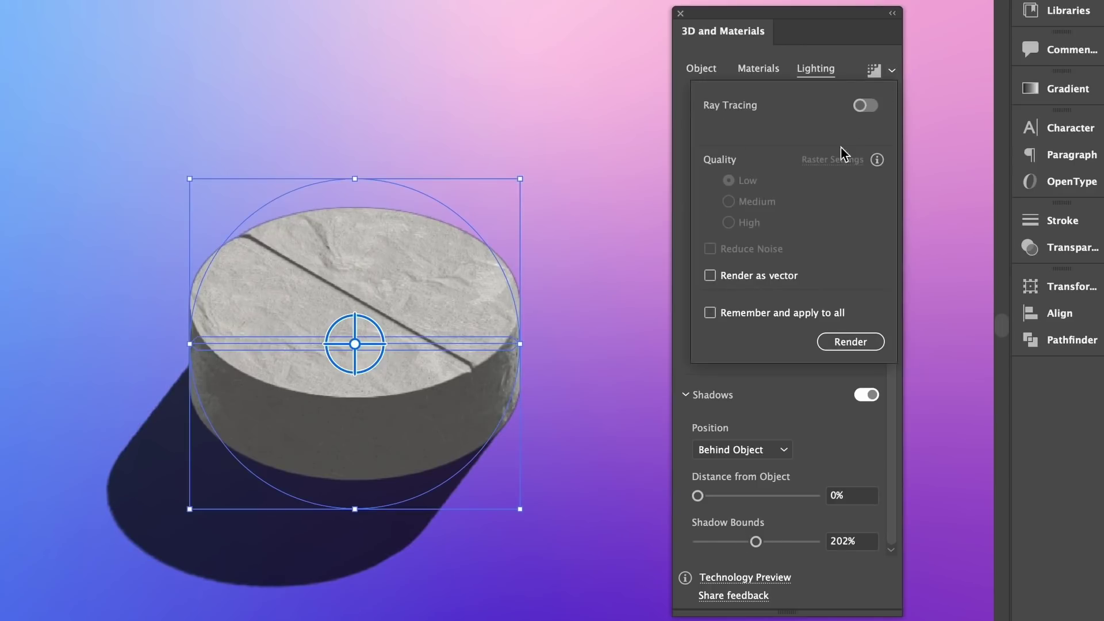
pyautogui.click(869, 105)
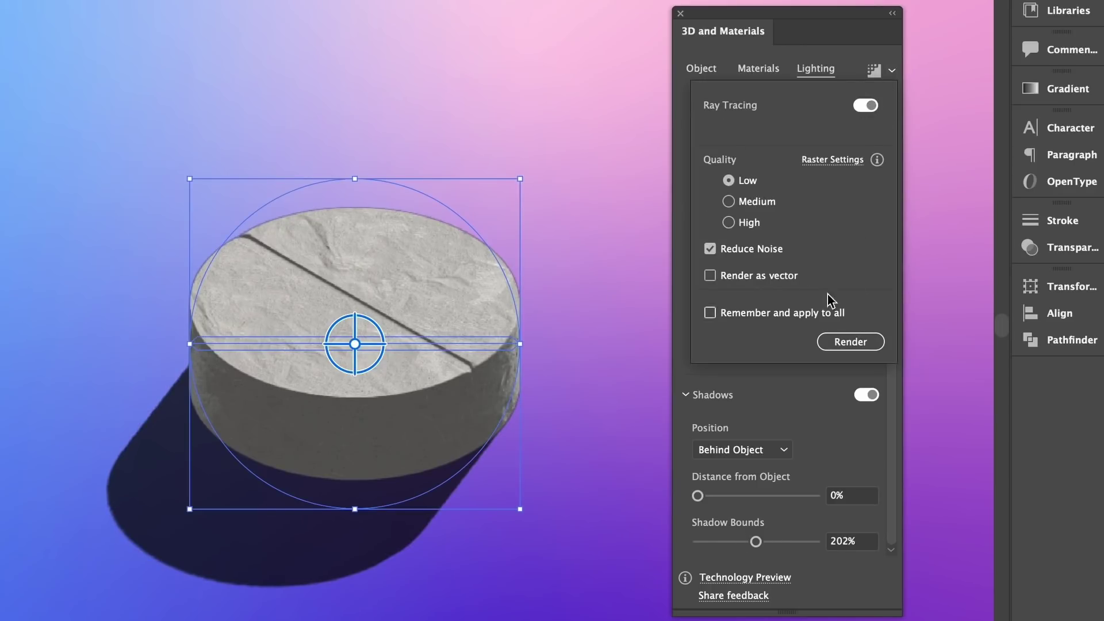
pyautogui.click(855, 348)
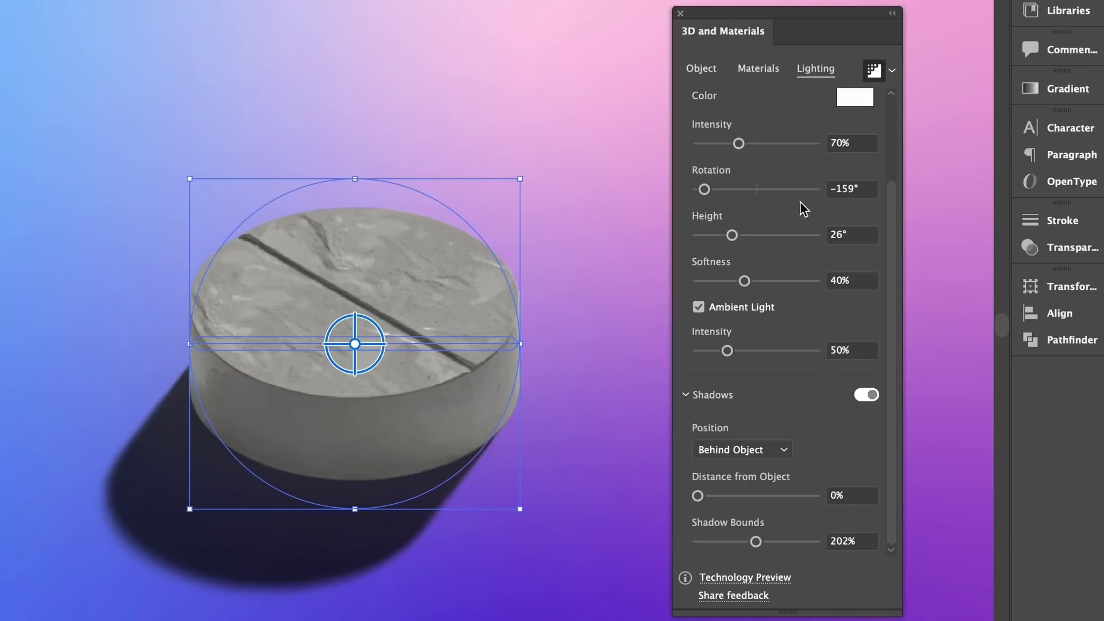
pyautogui.scroll(3, 814, 185)
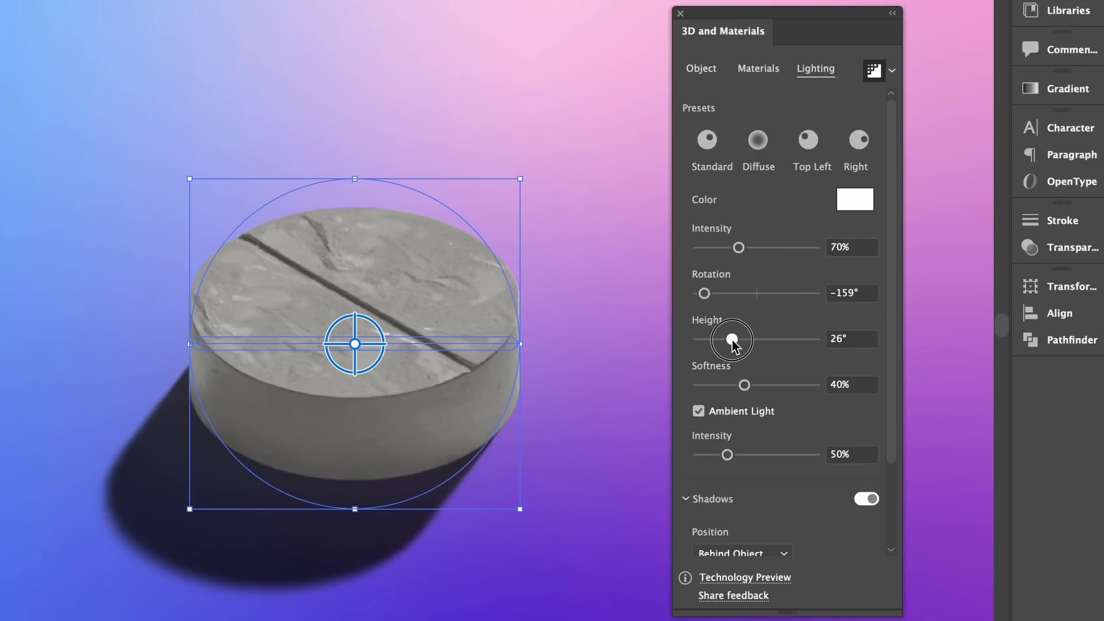
pyautogui.moveTo(732, 340)
pyautogui.mouseDown()
pyautogui.moveTo(771, 339)
pyautogui.moveTo(725, 339)
pyautogui.mouseUp()
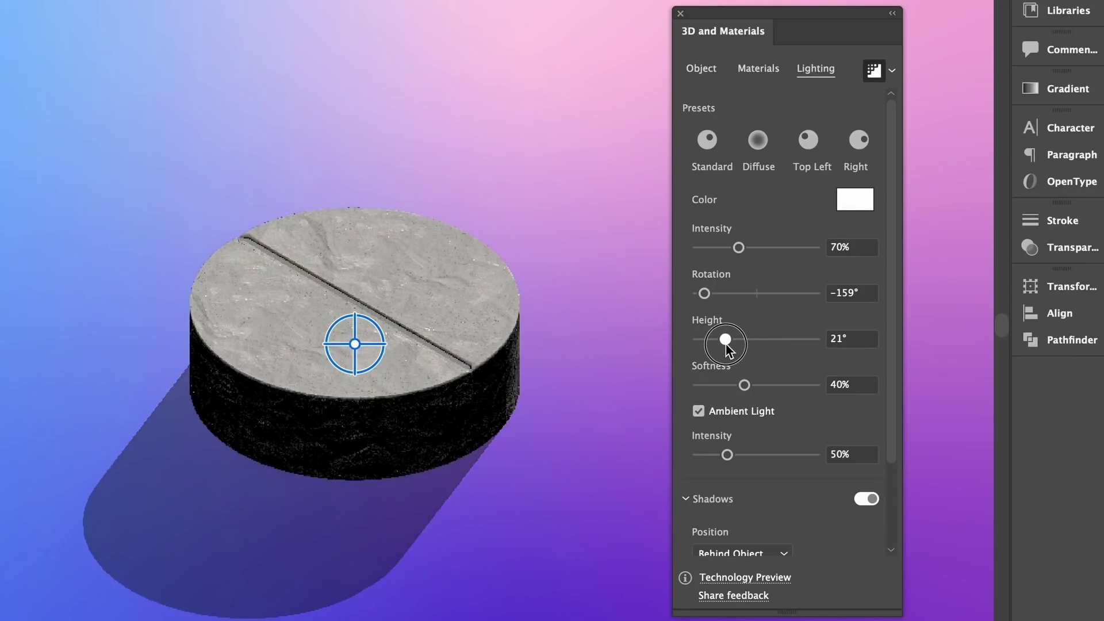
pyautogui.click(892, 70)
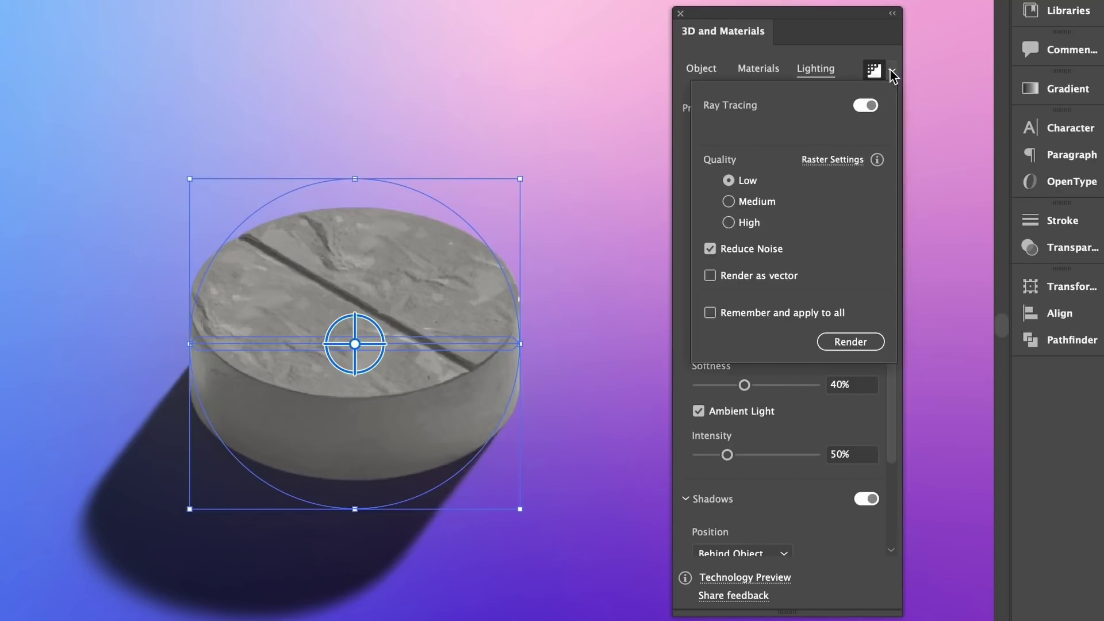
pyautogui.click(749, 225)
pyautogui.click(855, 342)
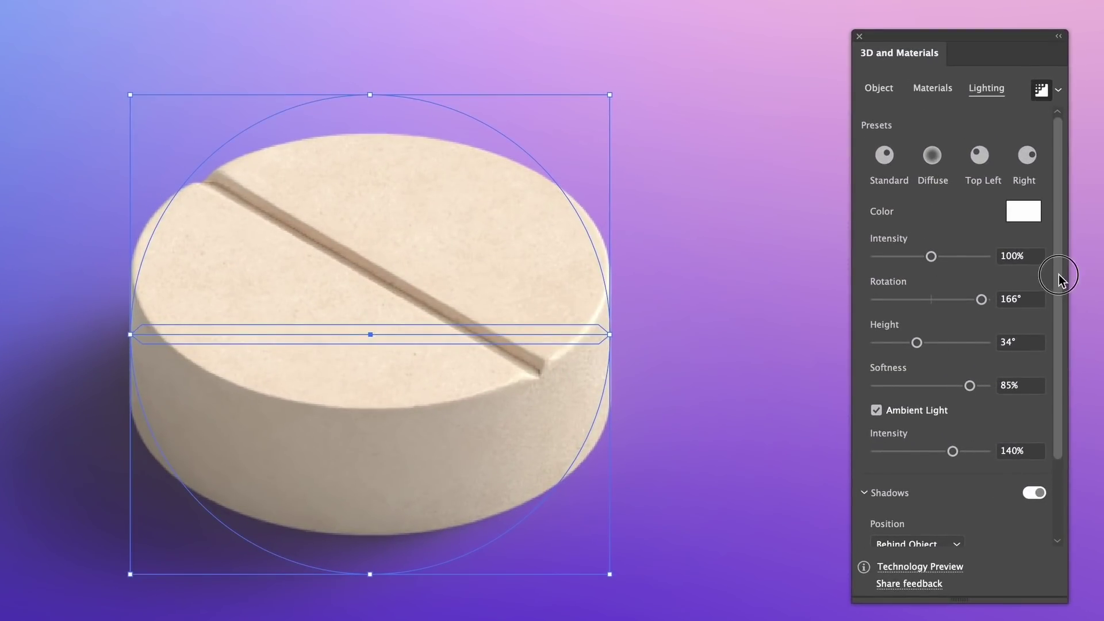
# Adjust the light sliders, close the render settings, and nudge the pill up and right
pyautogui.moveTo(1057, 274); pyautogui.dragTo(1061, 449)
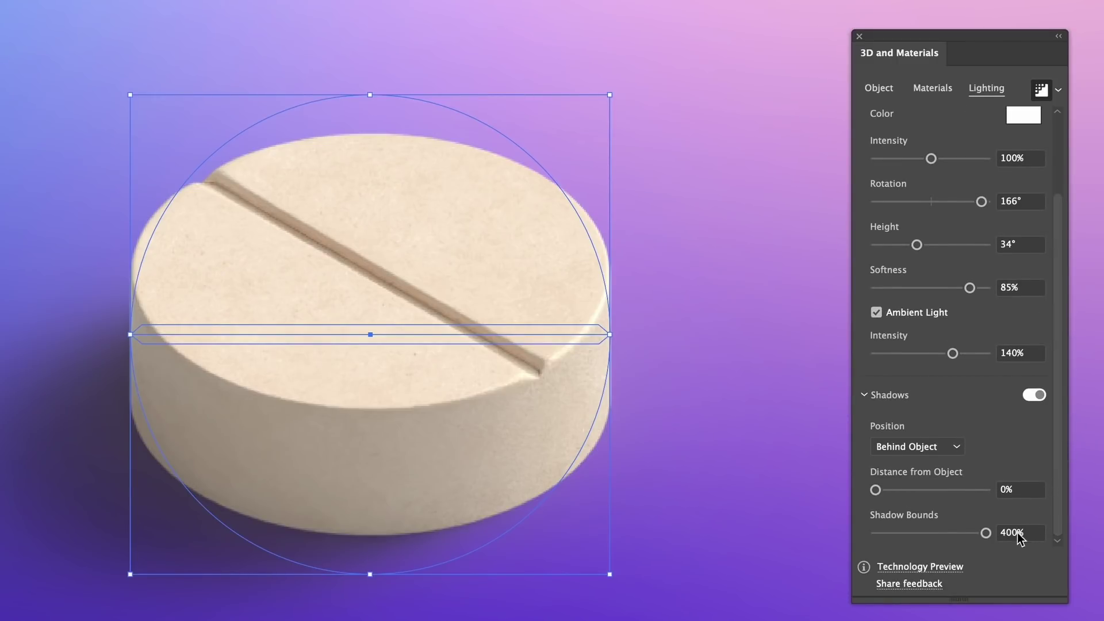
pyautogui.moveTo(1060, 507); pyautogui.dragTo(1060, 346)
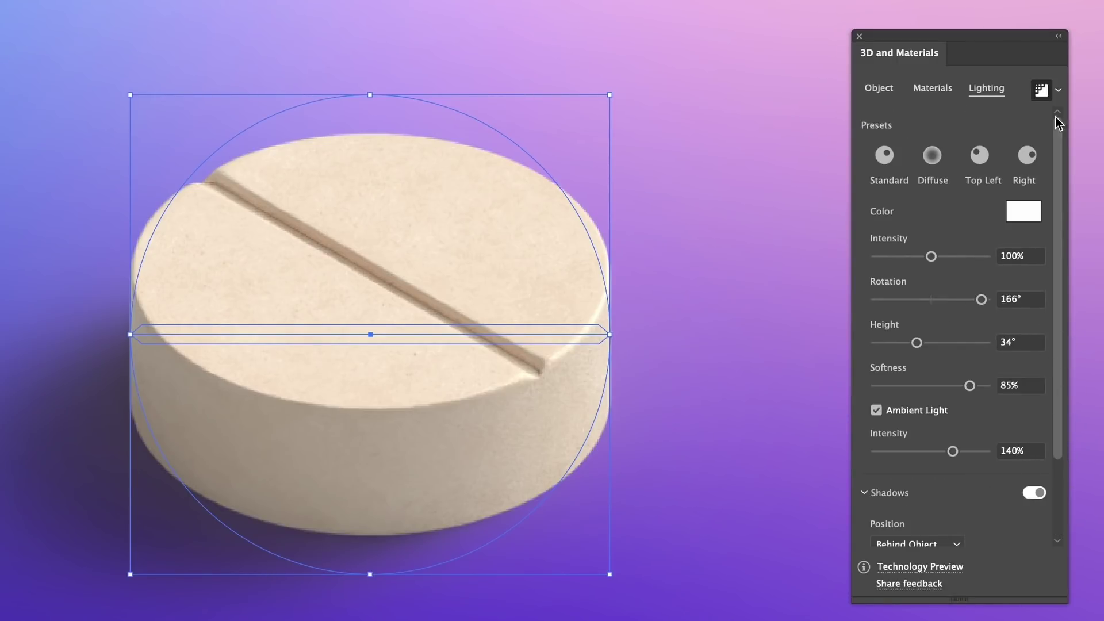
pyautogui.click(1058, 90)
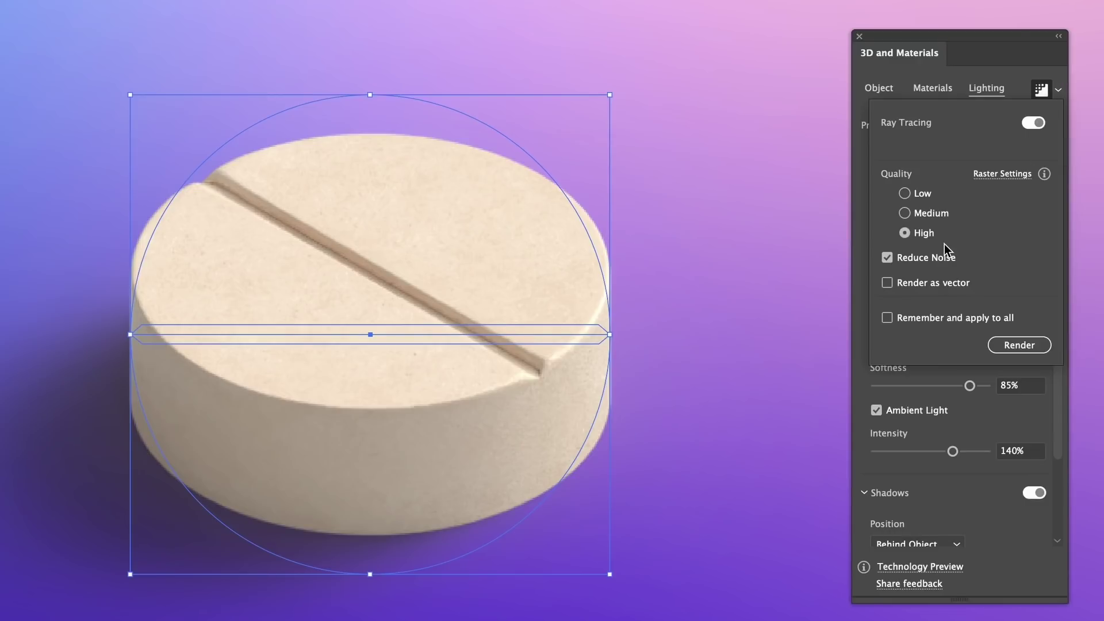
pyautogui.click(998, 53)
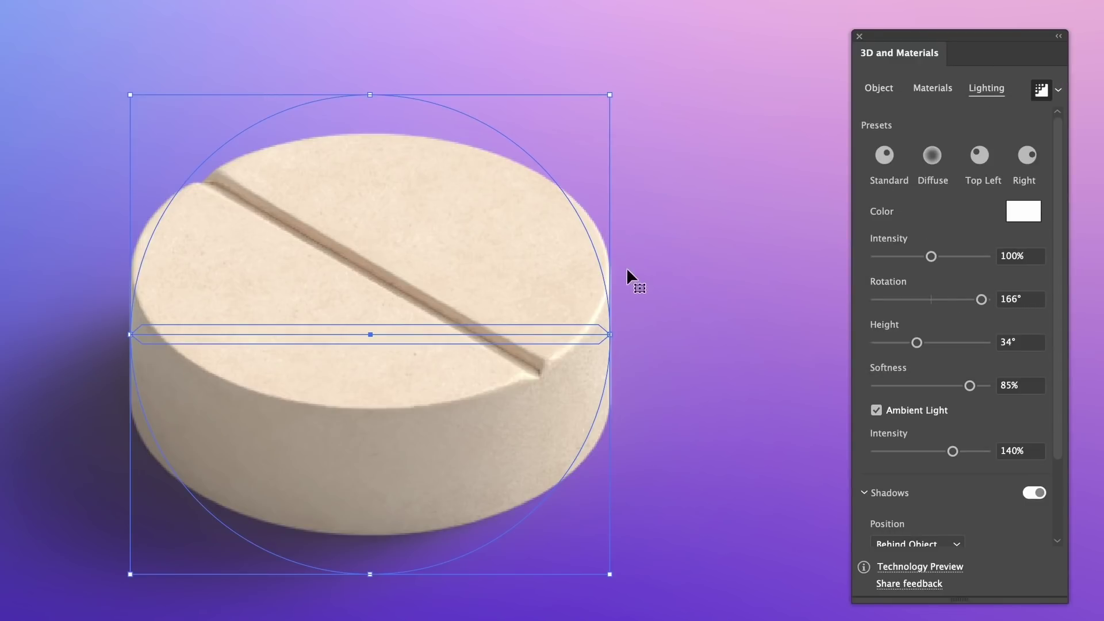
pyautogui.moveTo(523, 301); pyautogui.dragTo(597, 288)
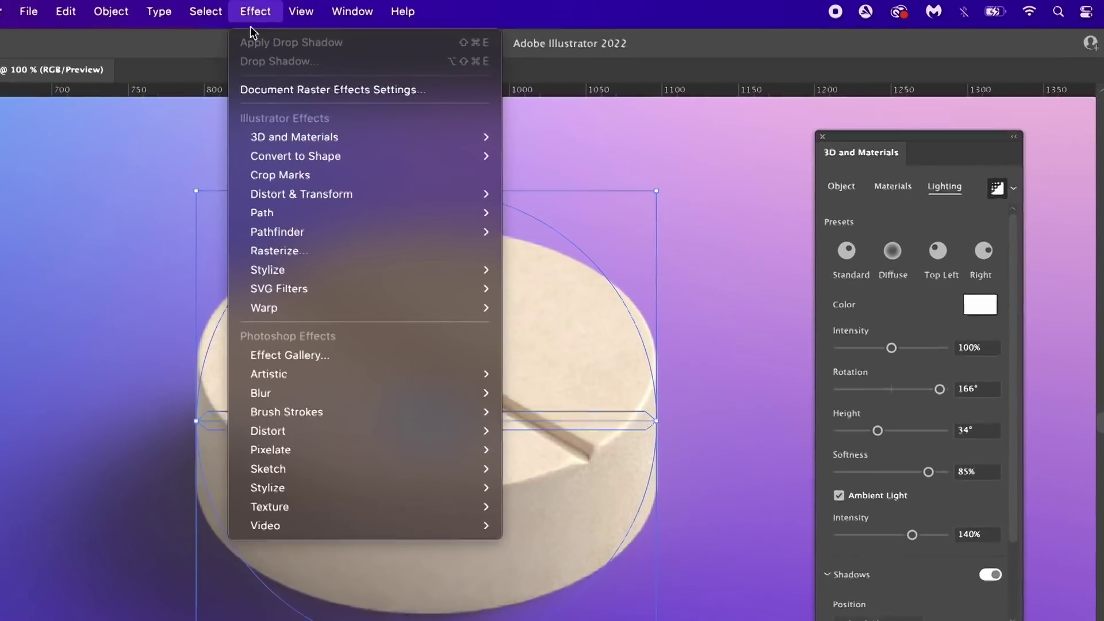
# Set the Document Raster Effects resolution to High (300 ppi) and confirm
pyautogui.click(285, 90)
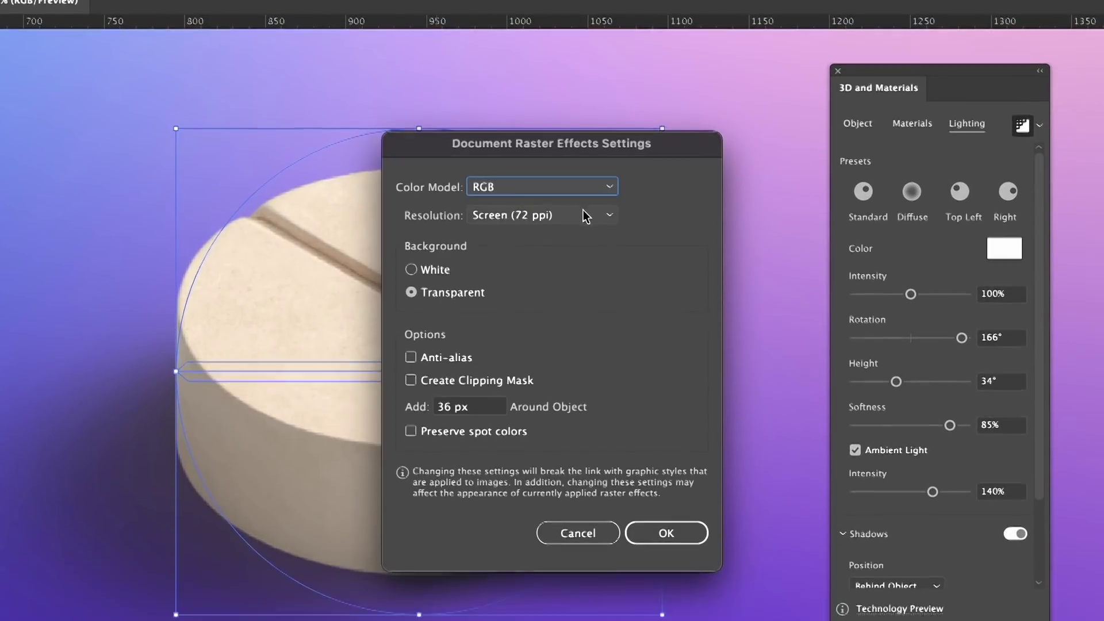
pyautogui.click(583, 215)
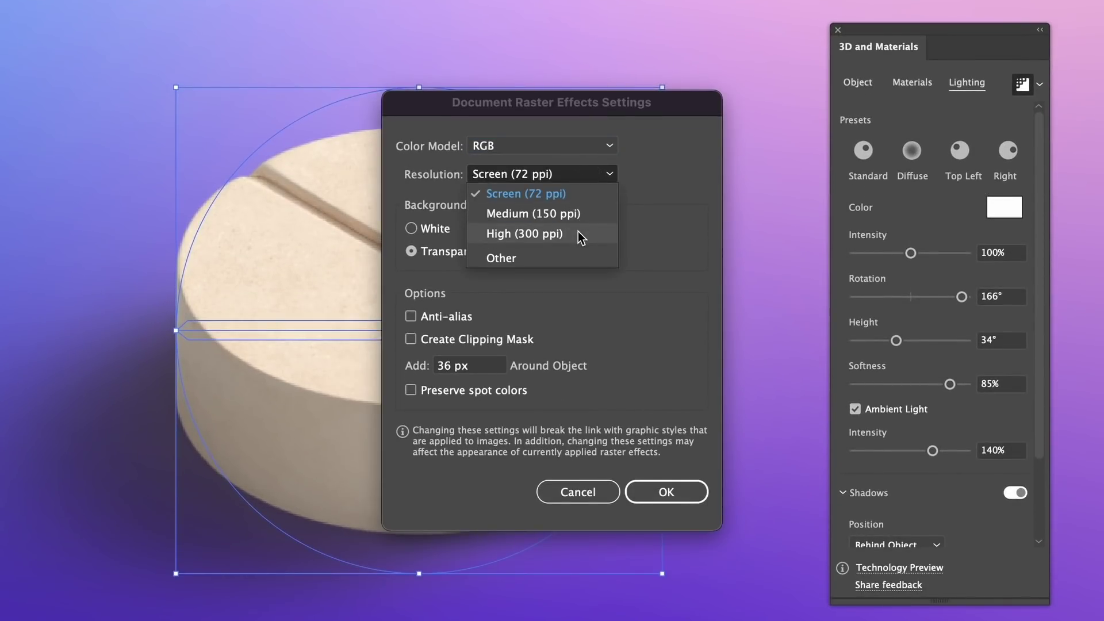
pyautogui.click(577, 235)
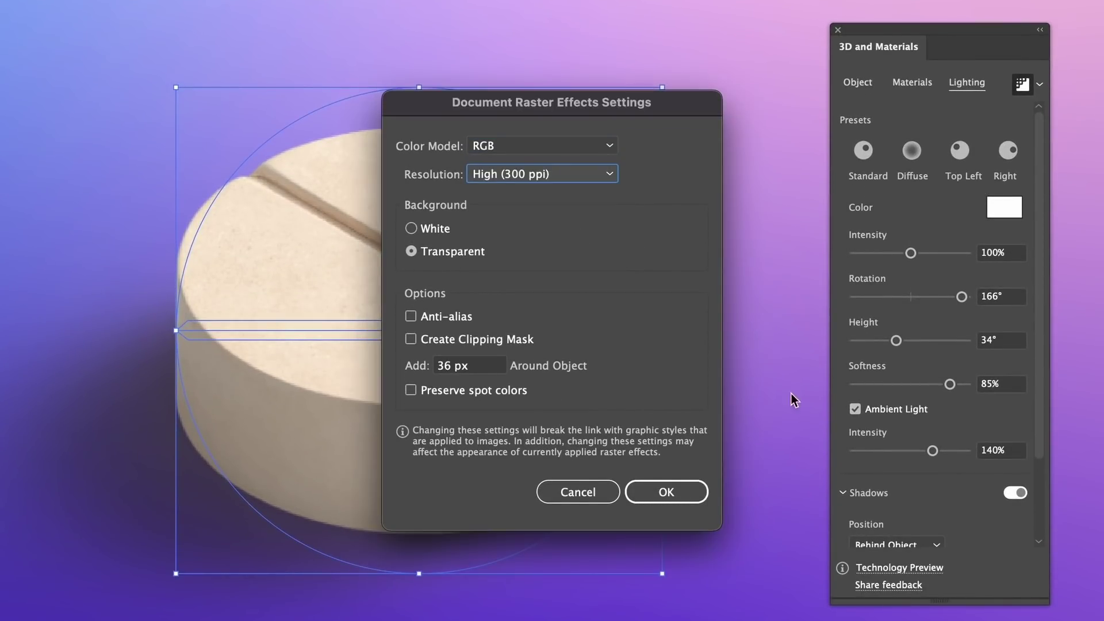
pyautogui.click(681, 486)
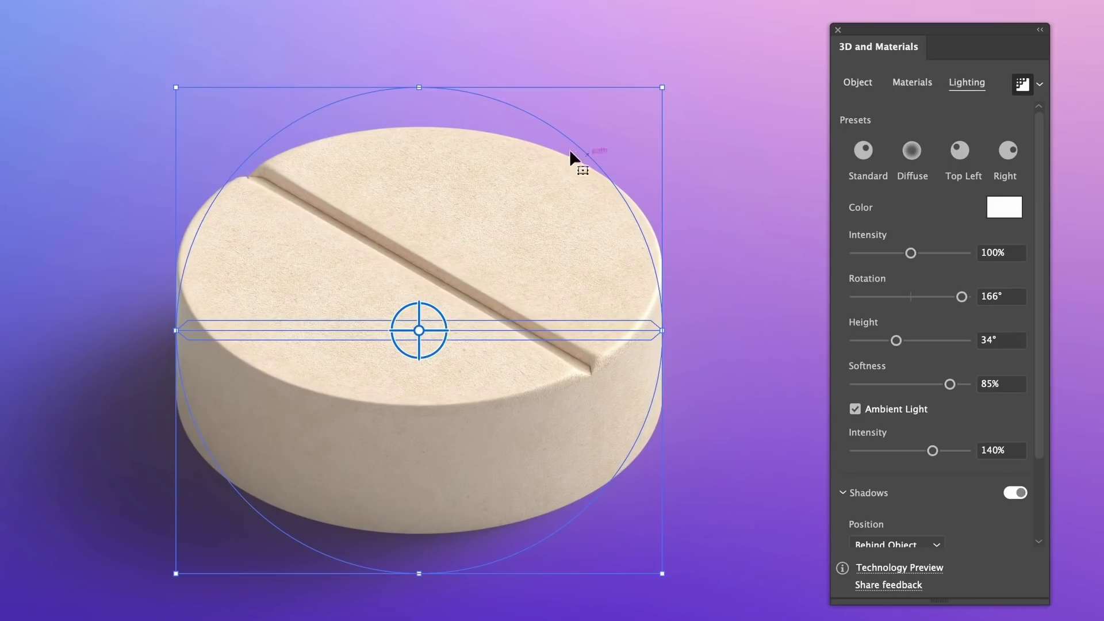
# Alt-drag a copy of the pill directly above the original and switch off the copy's shadow
pyautogui.click(737, 67)
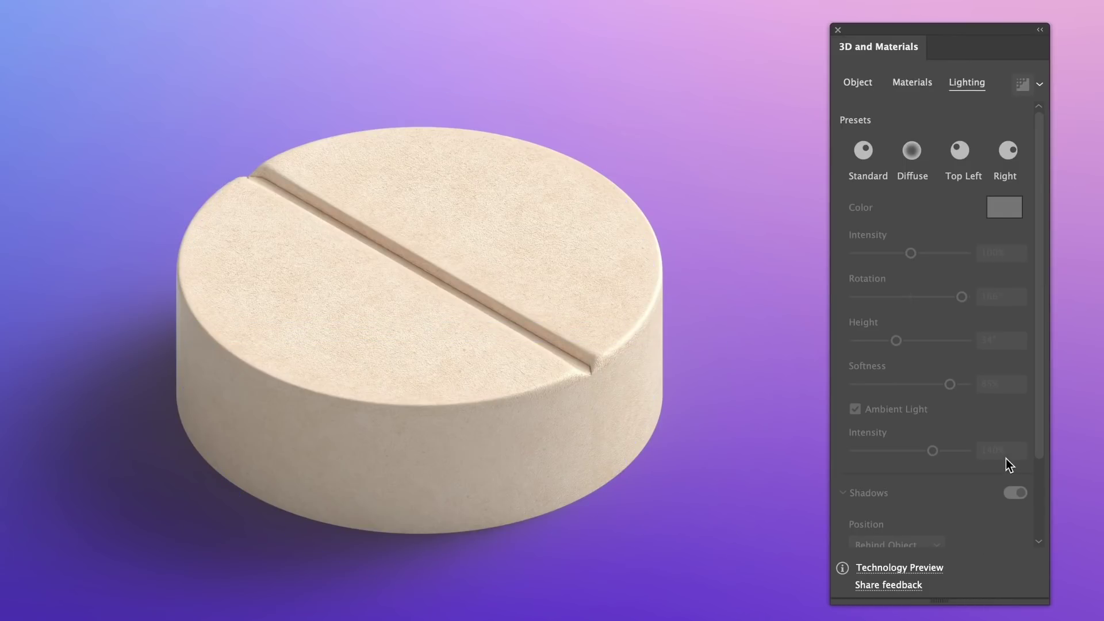
pyautogui.scroll(-5, 688, 472)
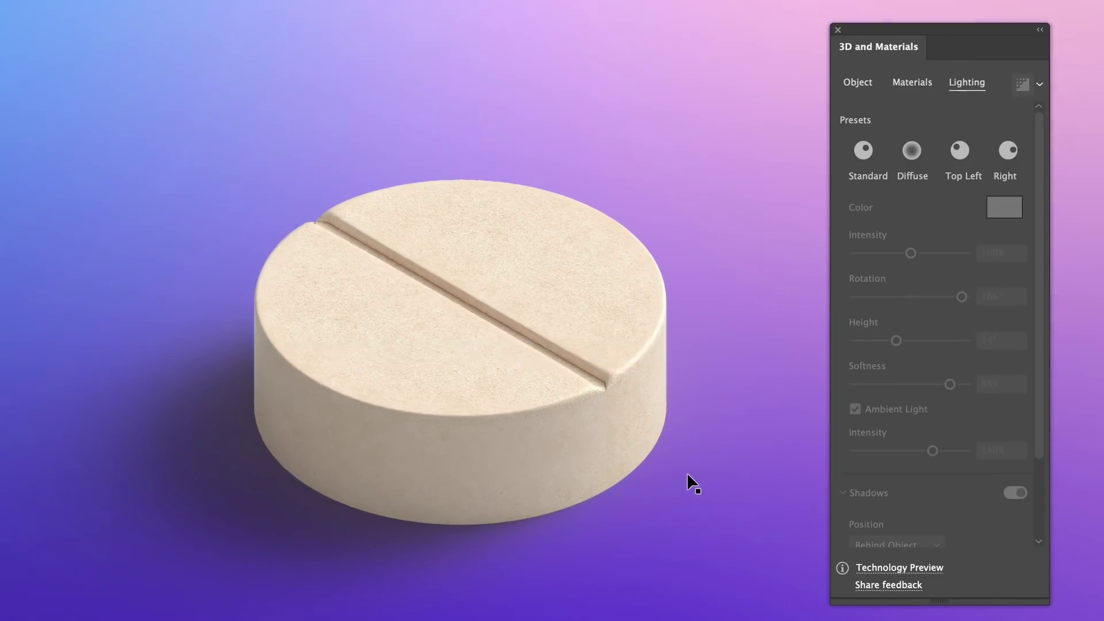
pyautogui.scroll(3, 686, 472)
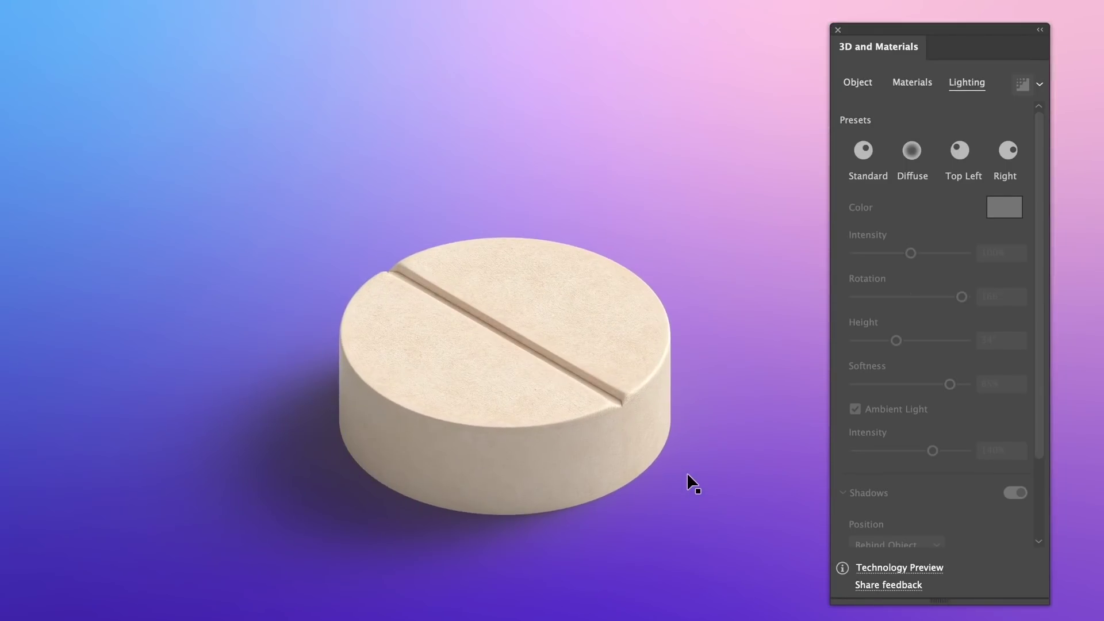
pyautogui.click(605, 429)
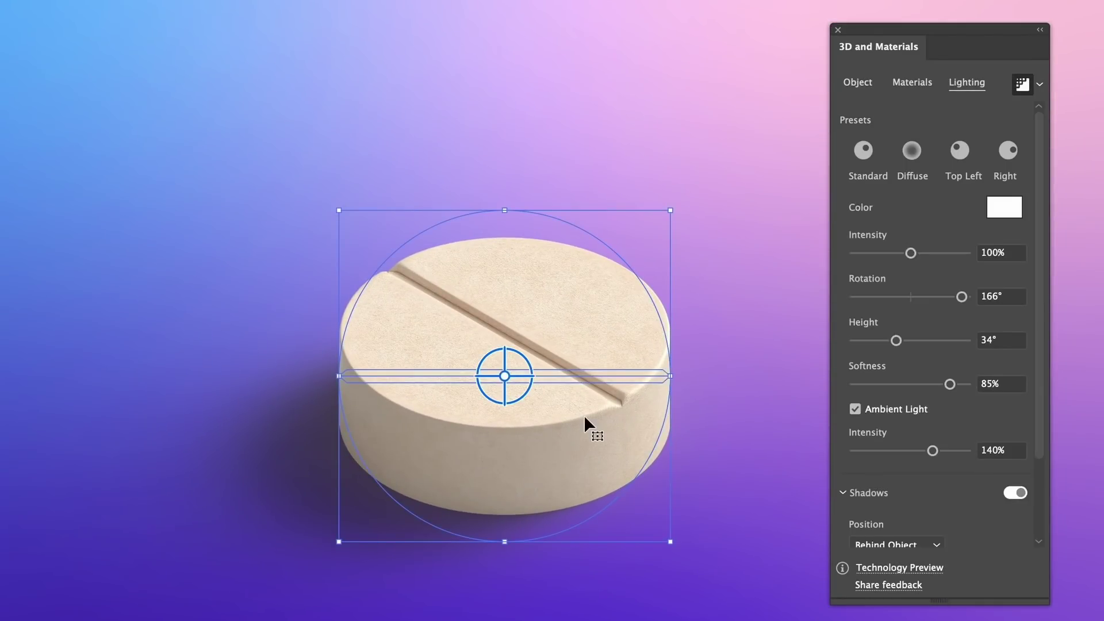
pyautogui.moveTo(579, 434); pyautogui.dragTo(587, 346)
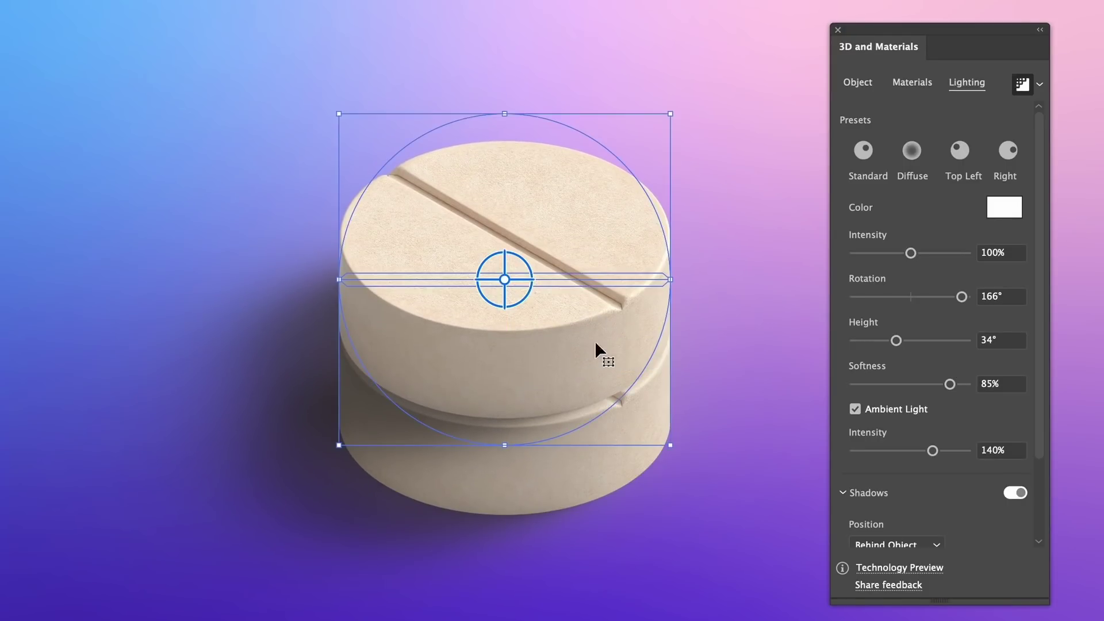
pyautogui.scroll(-3, 957, 416)
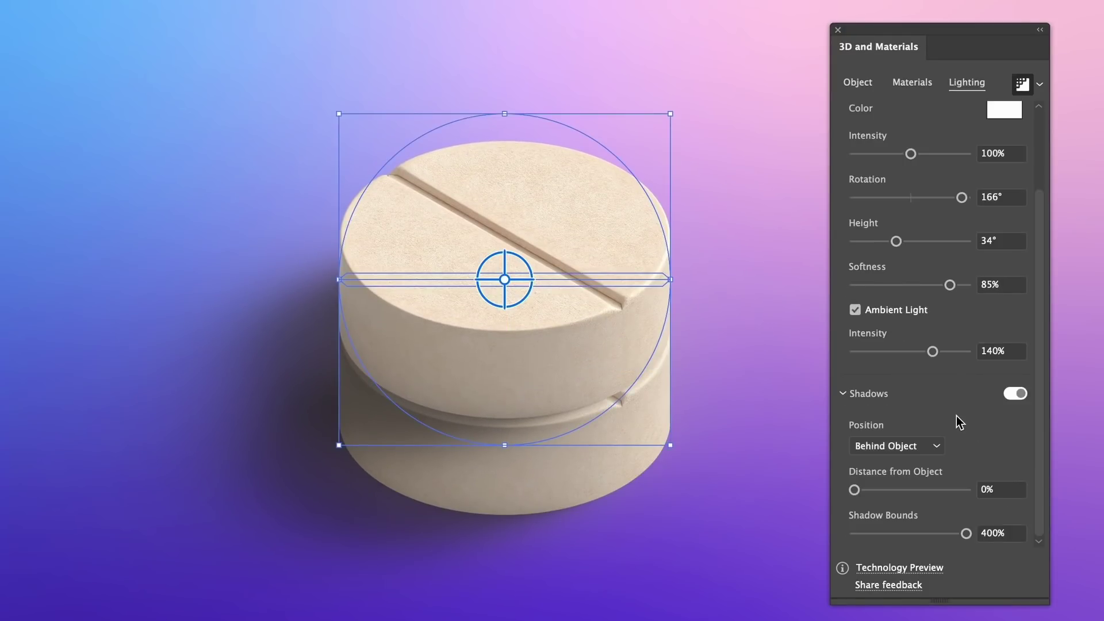
pyautogui.click(1016, 395)
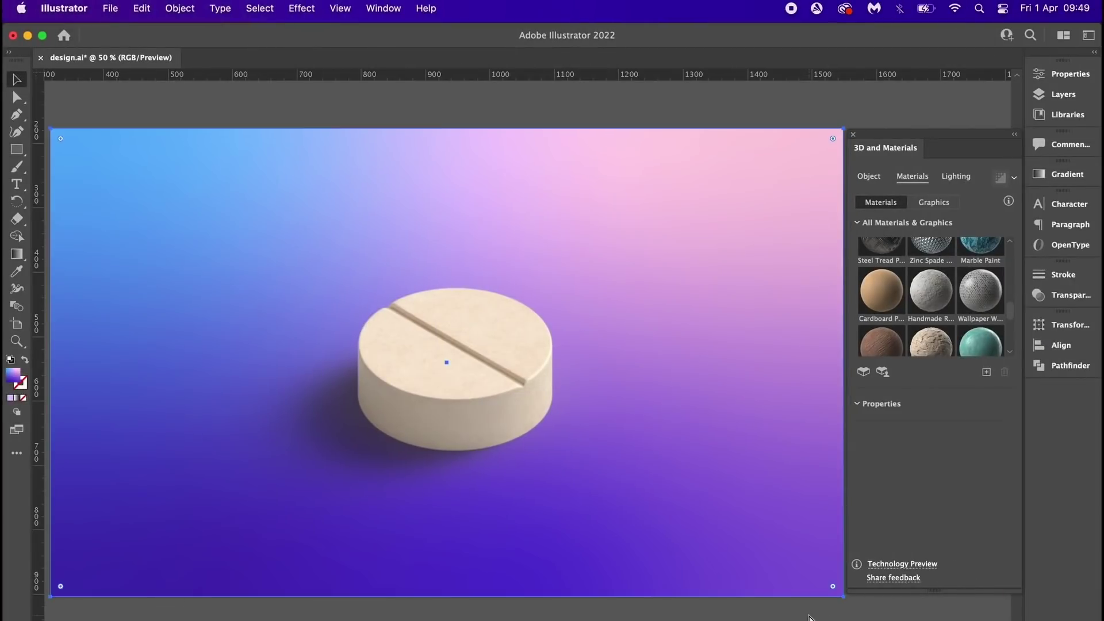
pyautogui.click(650, 191)
pyautogui.press('g')
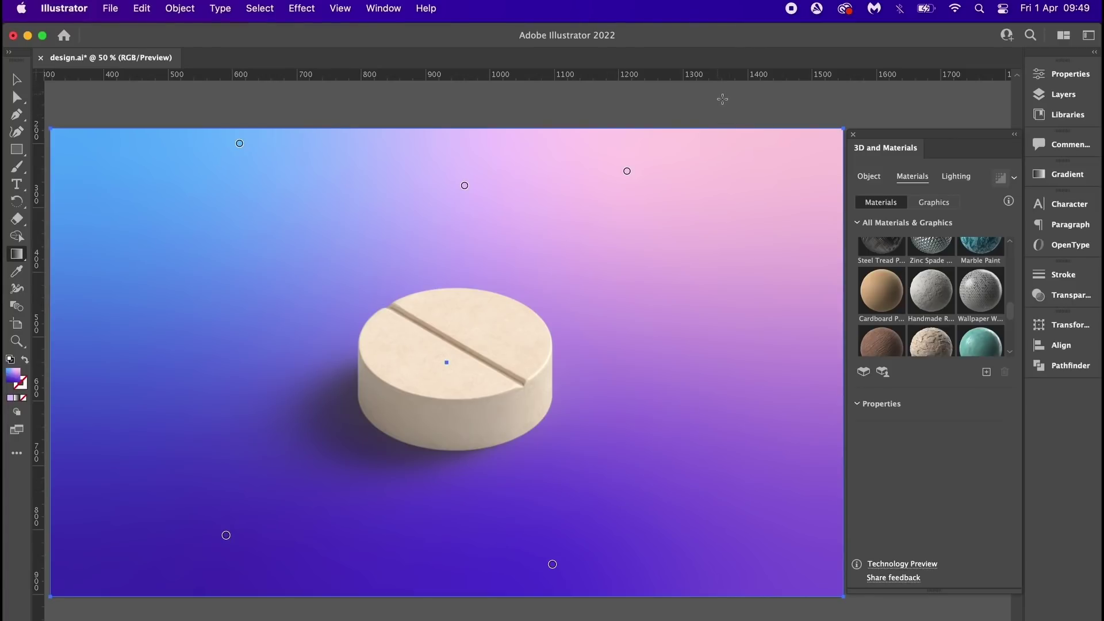
pyautogui.press('v')
pyautogui.press('super+shift+a')
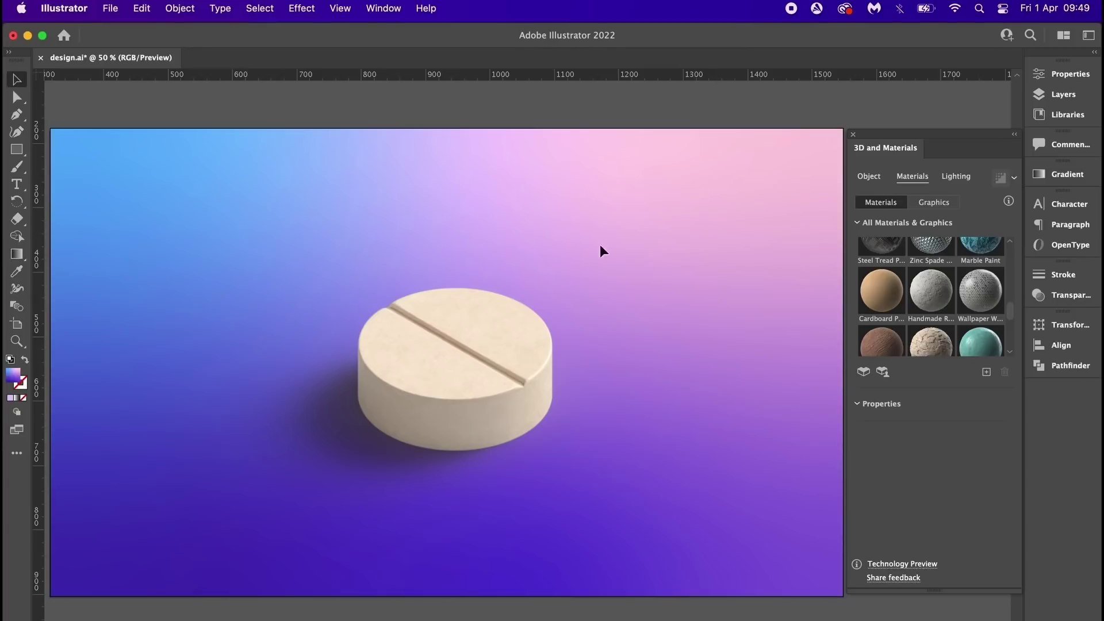
pyautogui.click(498, 332)
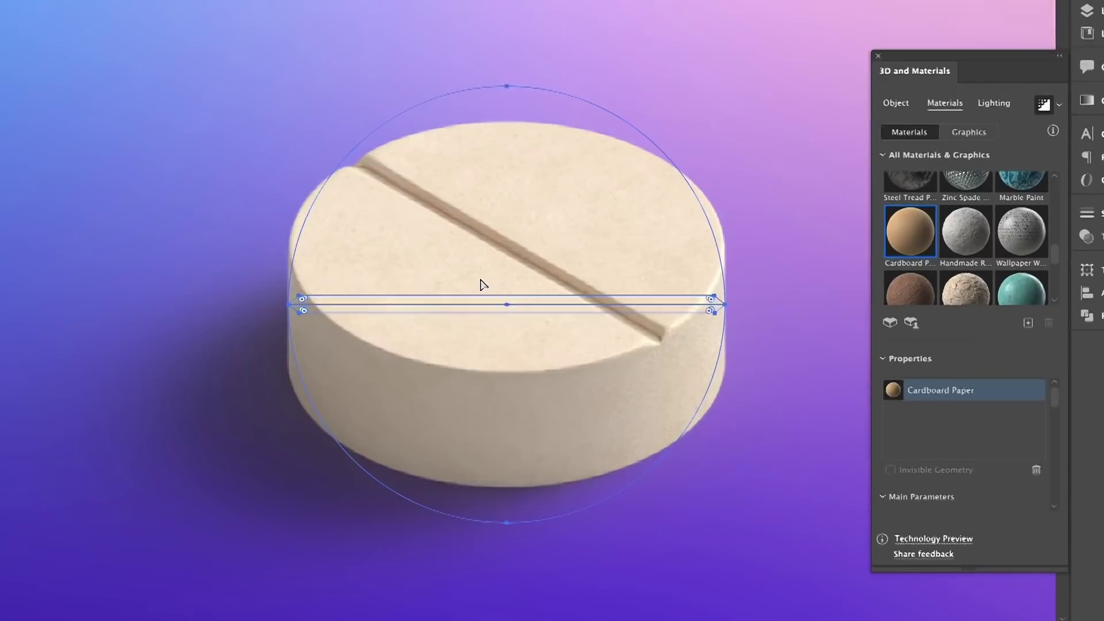
# Shift the pill left, reposition the 3D and Materials panel, and browse the Cardboard Paper properties
pyautogui.moveTo(599, 249); pyautogui.dragTo(437, 249)
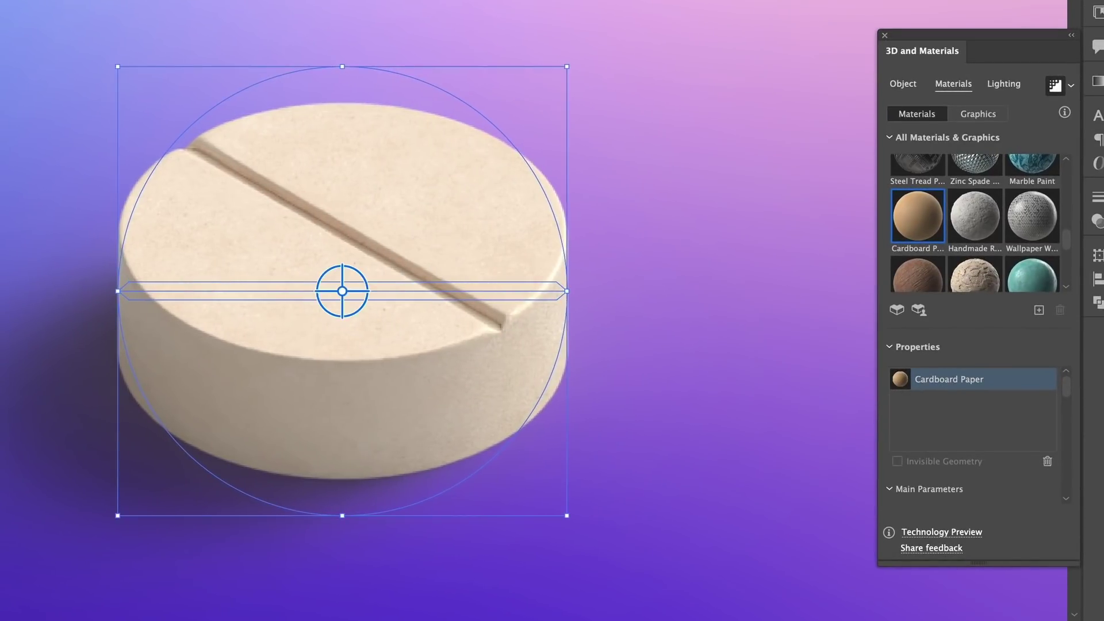
pyautogui.moveTo(999, 42); pyautogui.dragTo(915, 17)
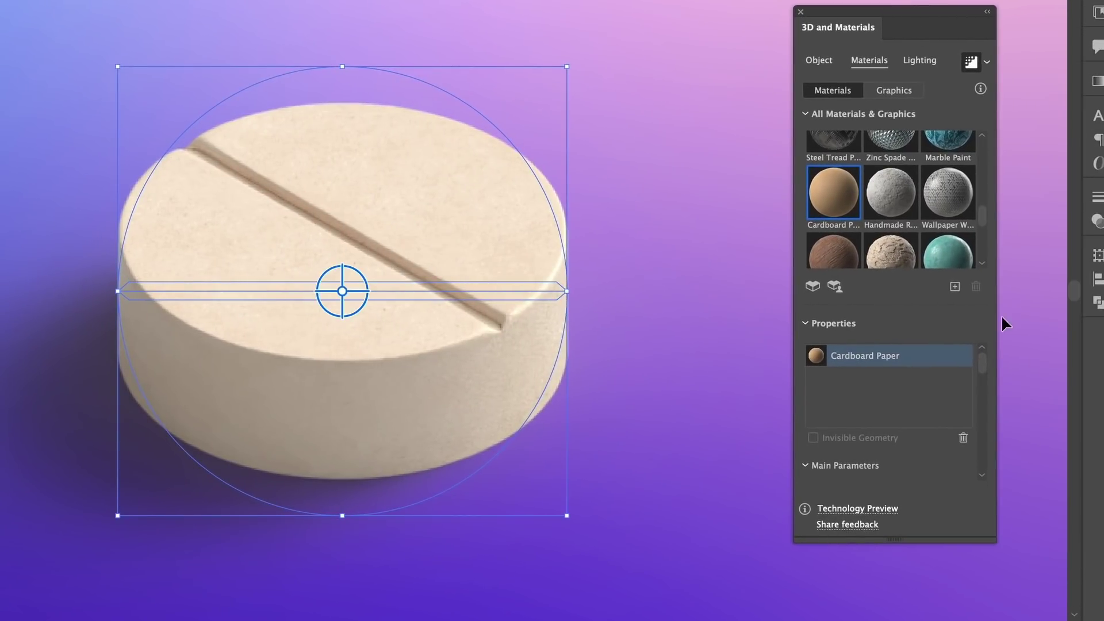
pyautogui.moveTo(985, 366); pyautogui.dragTo(981, 385)
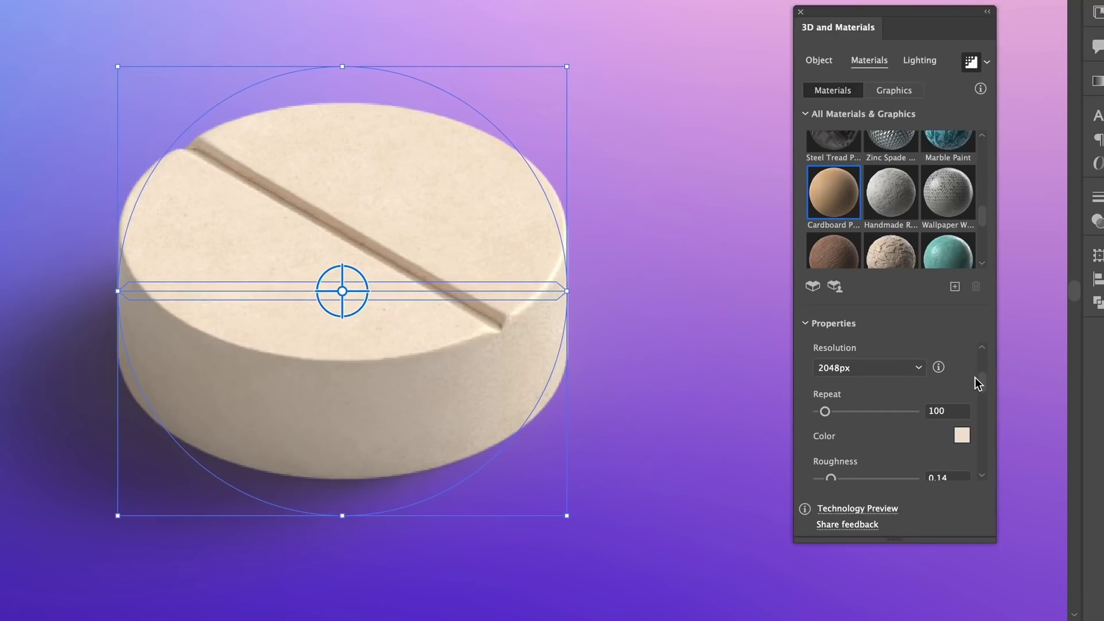
pyautogui.scroll(-3, 976, 381)
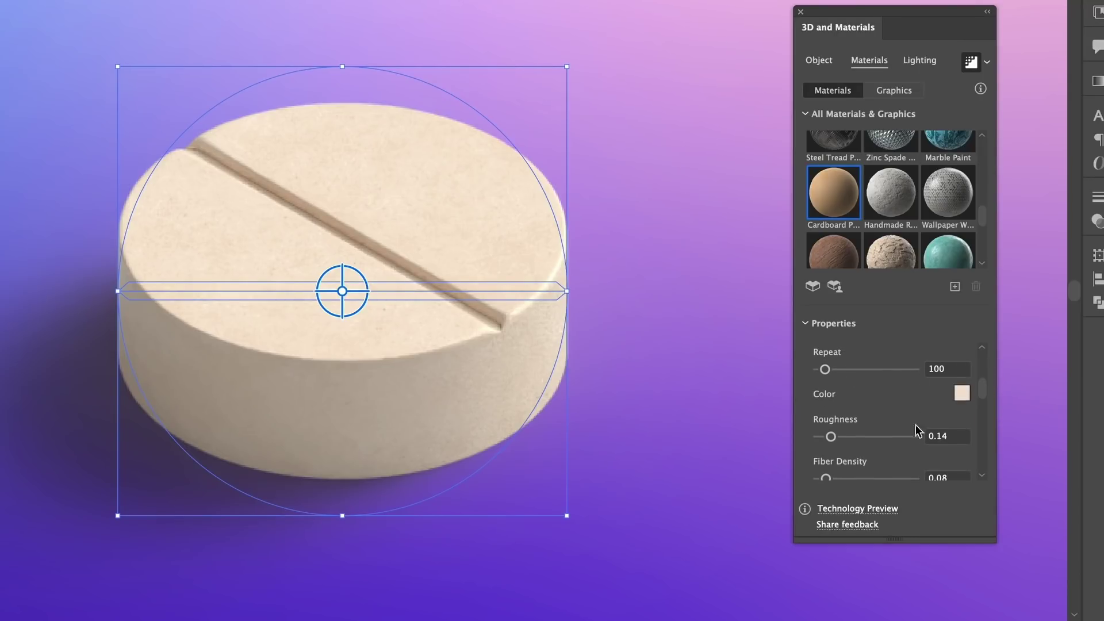
pyautogui.moveTo(982, 391)
pyautogui.mouseDown()
pyautogui.moveTo(983, 464)
pyautogui.moveTo(984, 390)
pyautogui.moveTo(983, 401)
pyautogui.mouseUp()
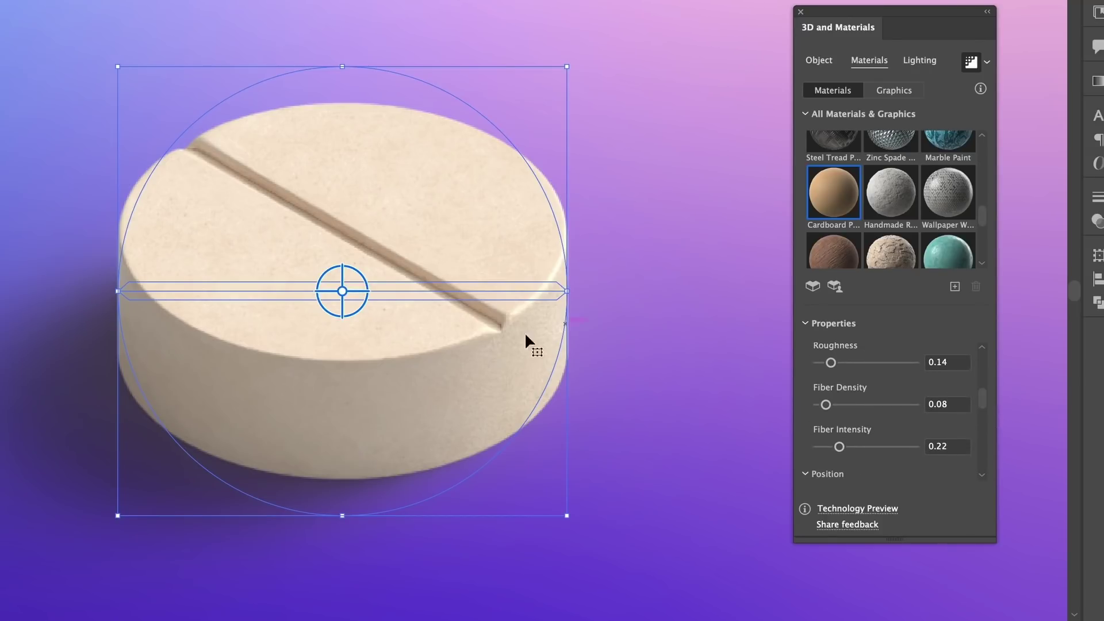
pyautogui.click(919, 59)
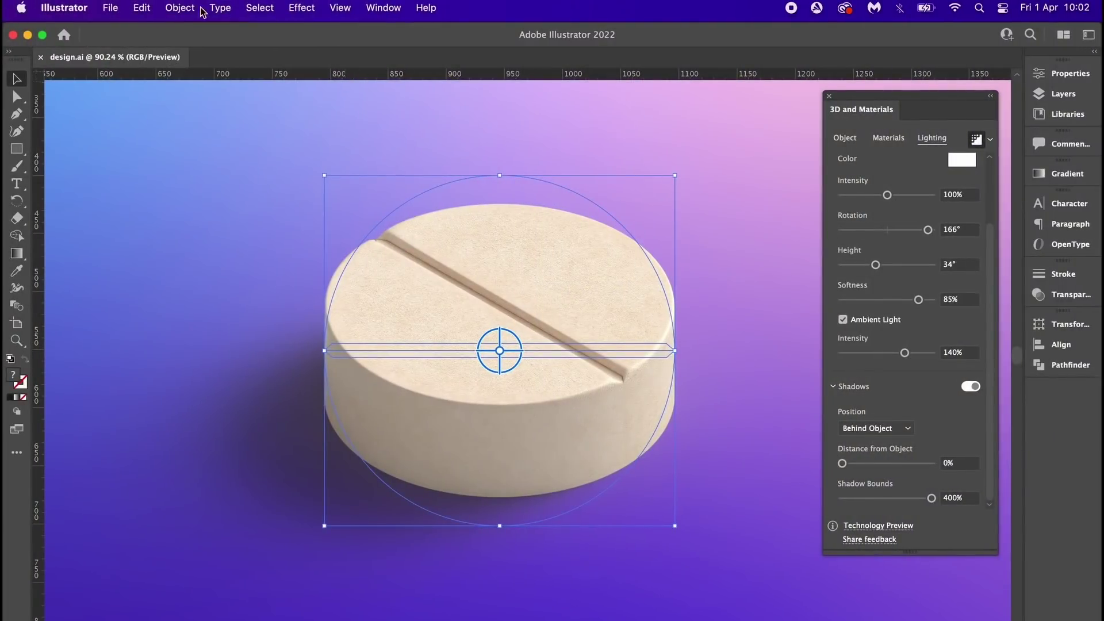
# Convert the 3D pill into regular artwork with Object > Expand Appearance
pyautogui.click(191, 8)
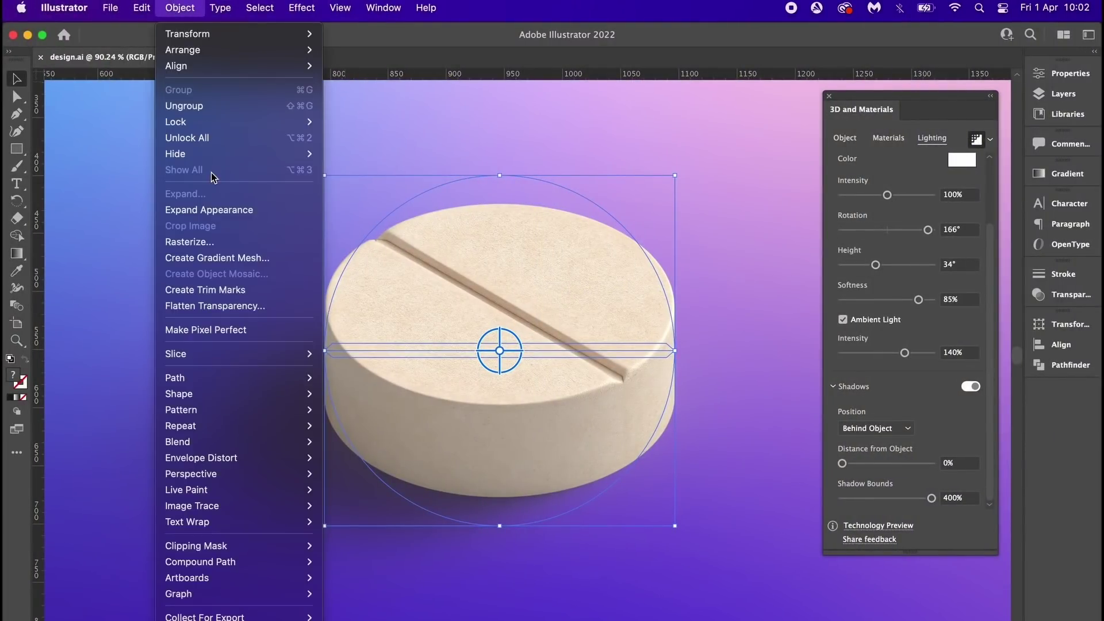
pyautogui.click(269, 211)
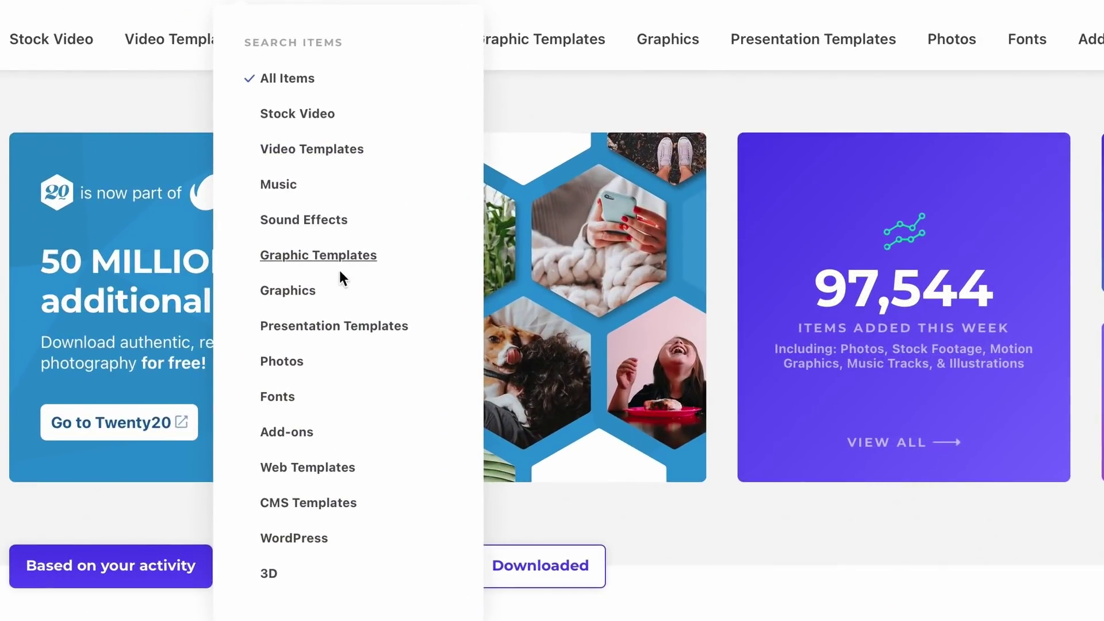
# Switch the Envato Elements search to the Fonts category
pyautogui.click(287, 402)
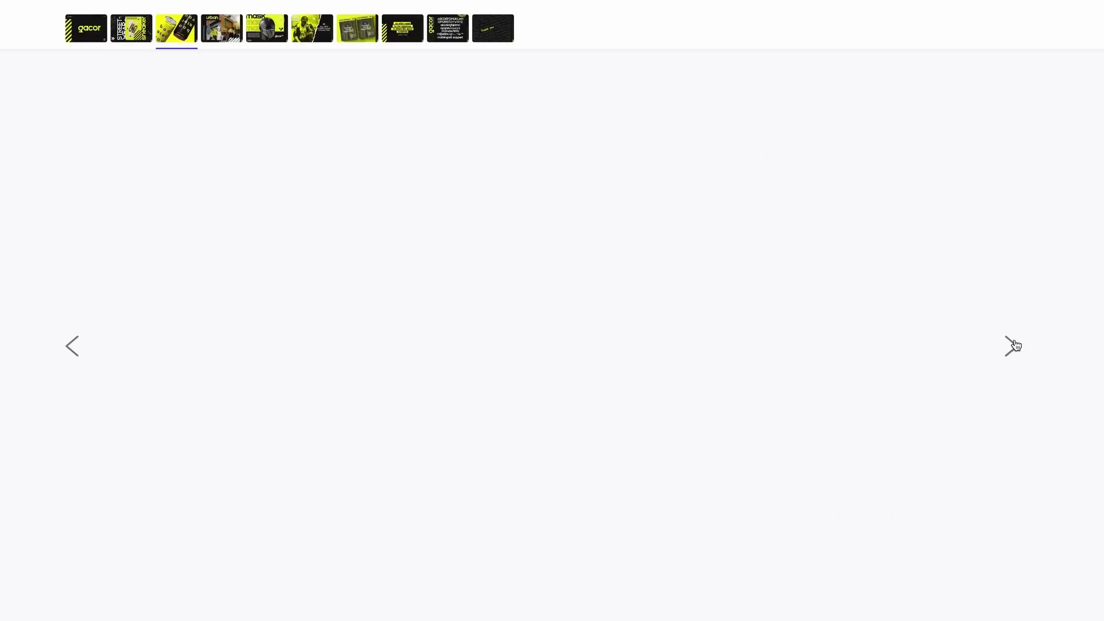
# Advance the gacor preview gallery past the mask image to the streetwear slide
pyautogui.click(1013, 347)
pyautogui.click(1014, 345)
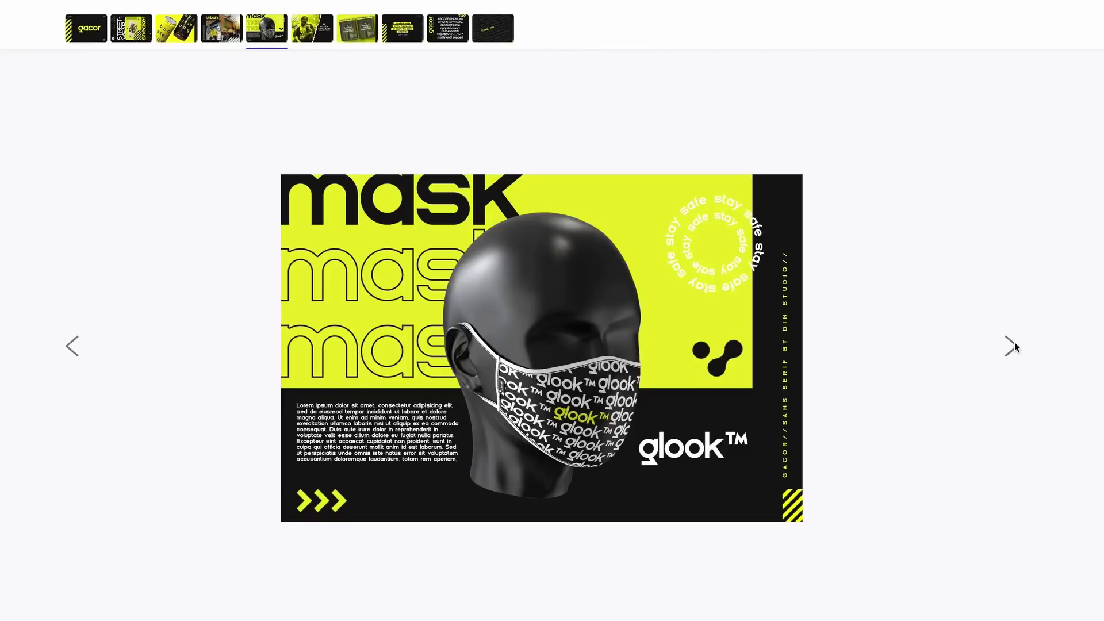
pyautogui.click(1013, 347)
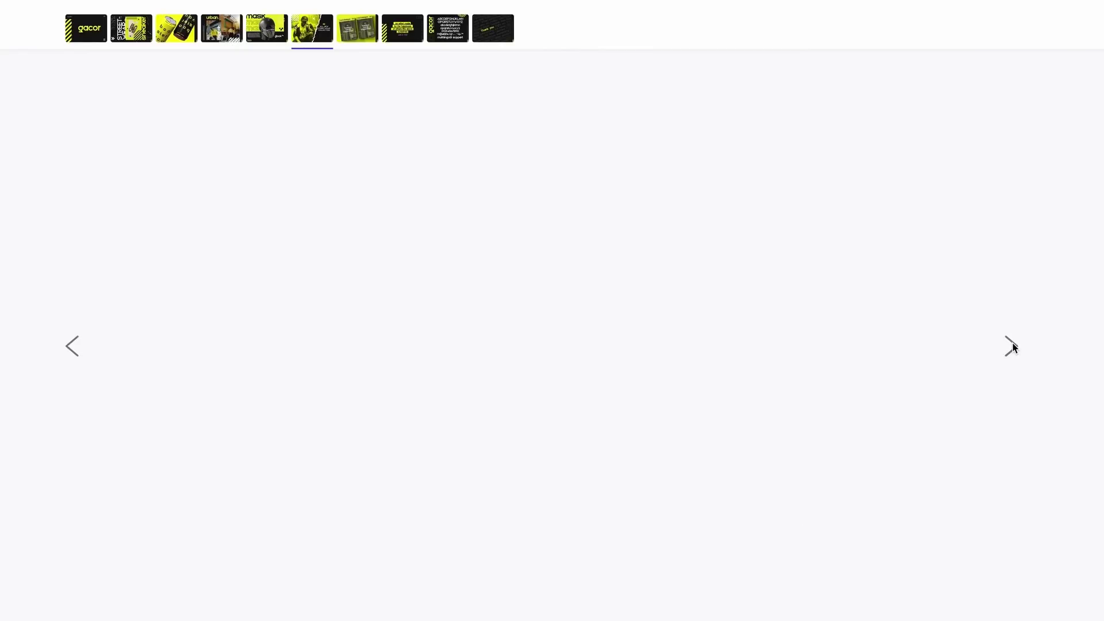